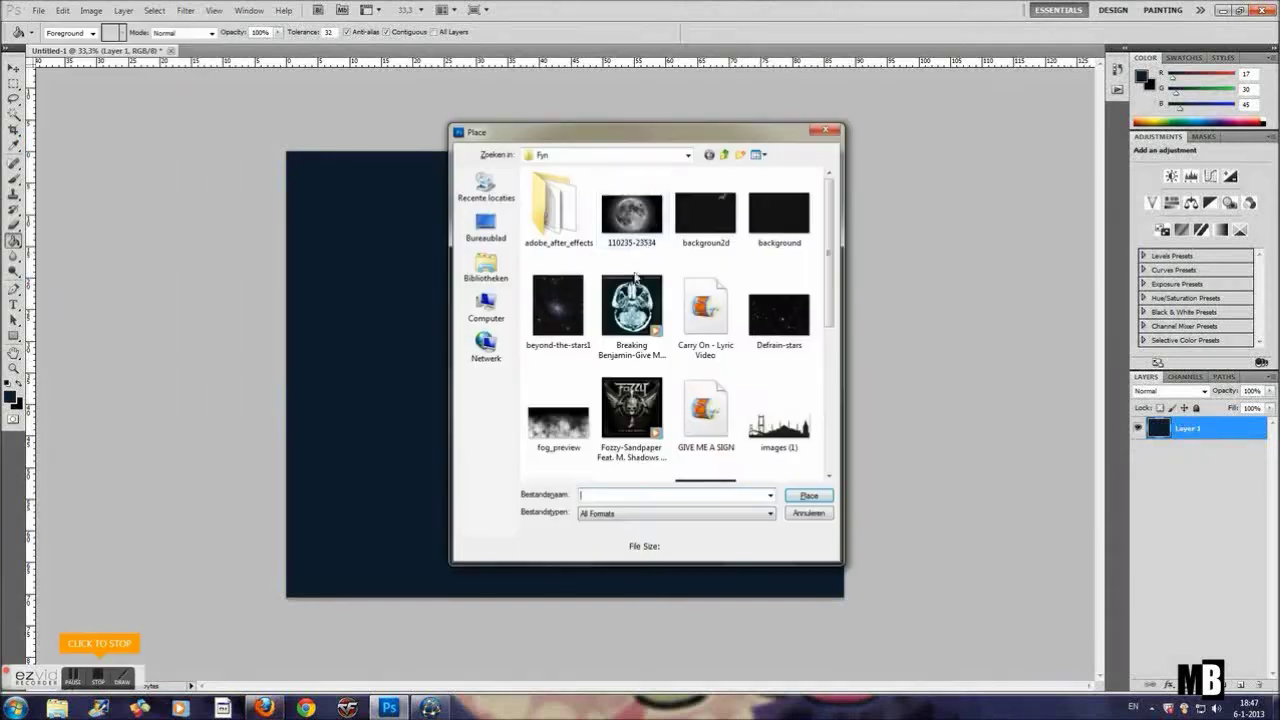
# Place the moon image, scaled to about 45%, tilted slightly in the top-left at 46% opacity.
pyautogui.click(809, 497)
pyautogui.moveTo(845, 201); pyautogui.dragTo(569, 370)
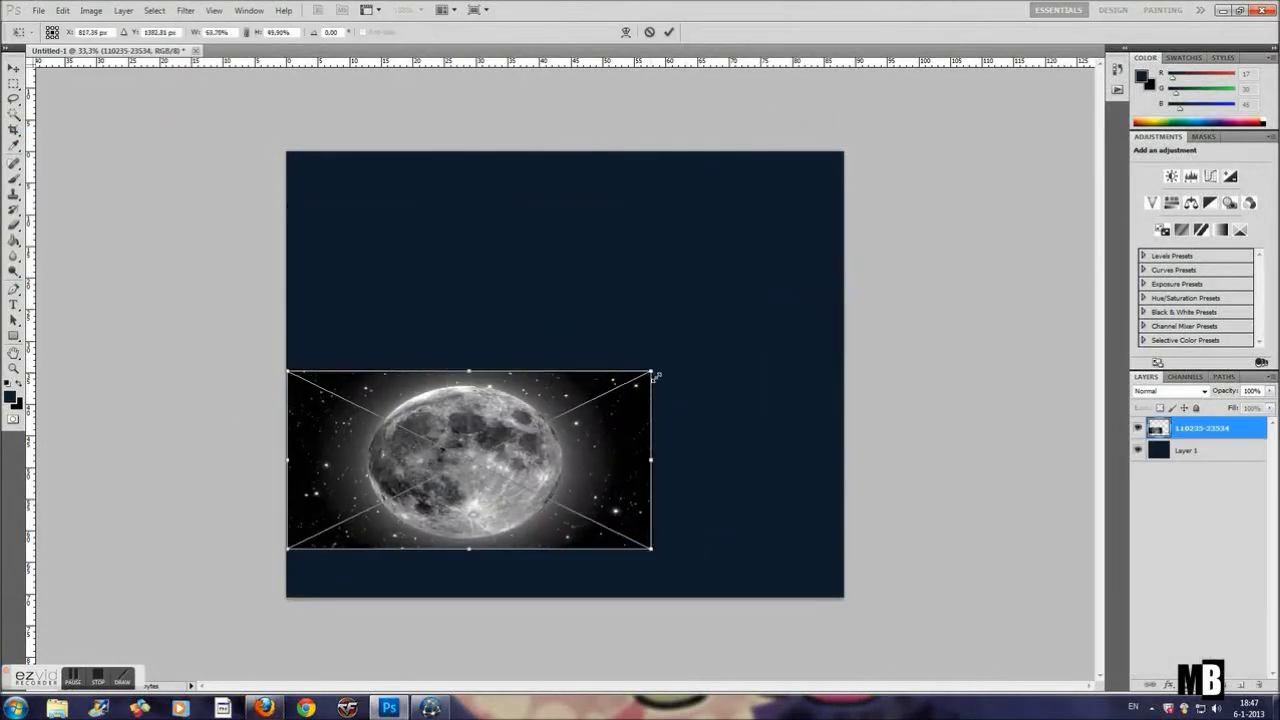
pyautogui.moveTo(512, 408); pyautogui.dragTo(468, 181)
pyautogui.moveTo(554, 324); pyautogui.dragTo(566, 298)
pyautogui.moveTo(1270, 408); pyautogui.dragTo(1211, 408)
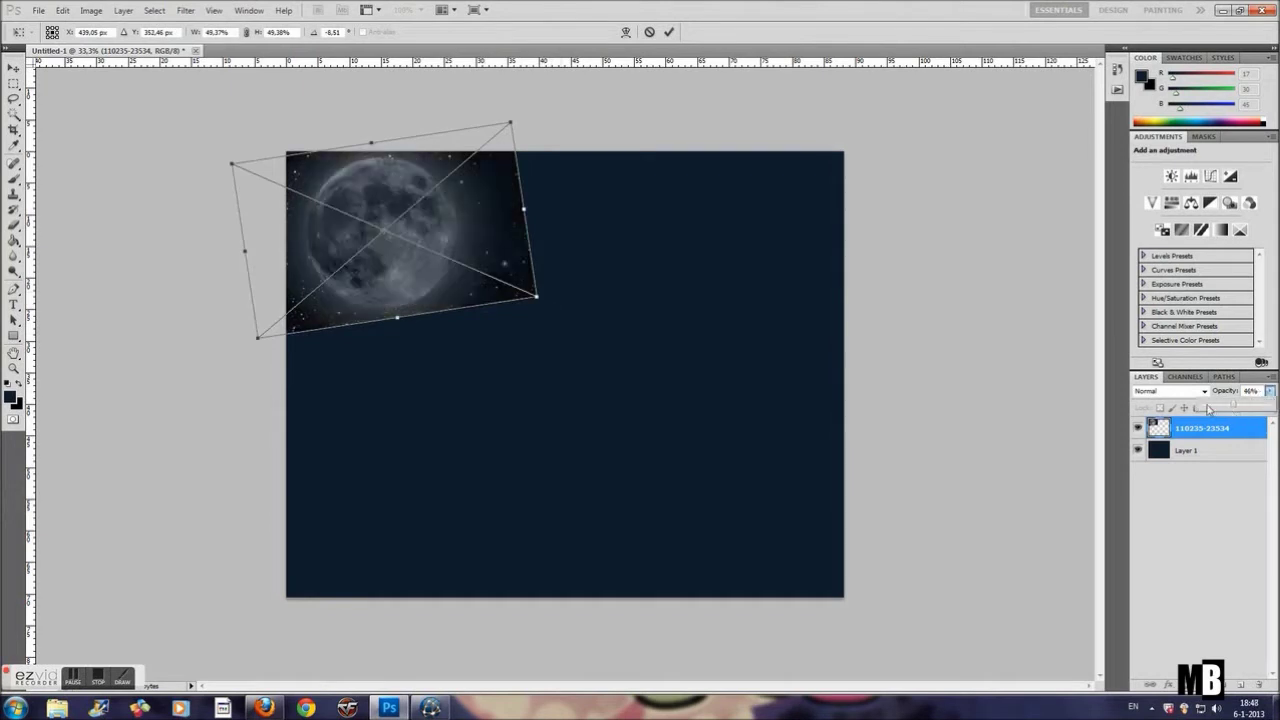
pyautogui.press('Return')
# Rasterize the moon layer and erase its hard right and bottom edges.
pyautogui.click(14, 236)
pyautogui.click(495, 210)
pyautogui.click(611, 266)
pyautogui.moveTo(495, 160)
pyautogui.mouseDown()
pyautogui.moveTo(495, 280)
pyautogui.moveTo(330, 300)
pyautogui.mouseUp()
pyautogui.click(38, 10)
pyautogui.click(70, 290)
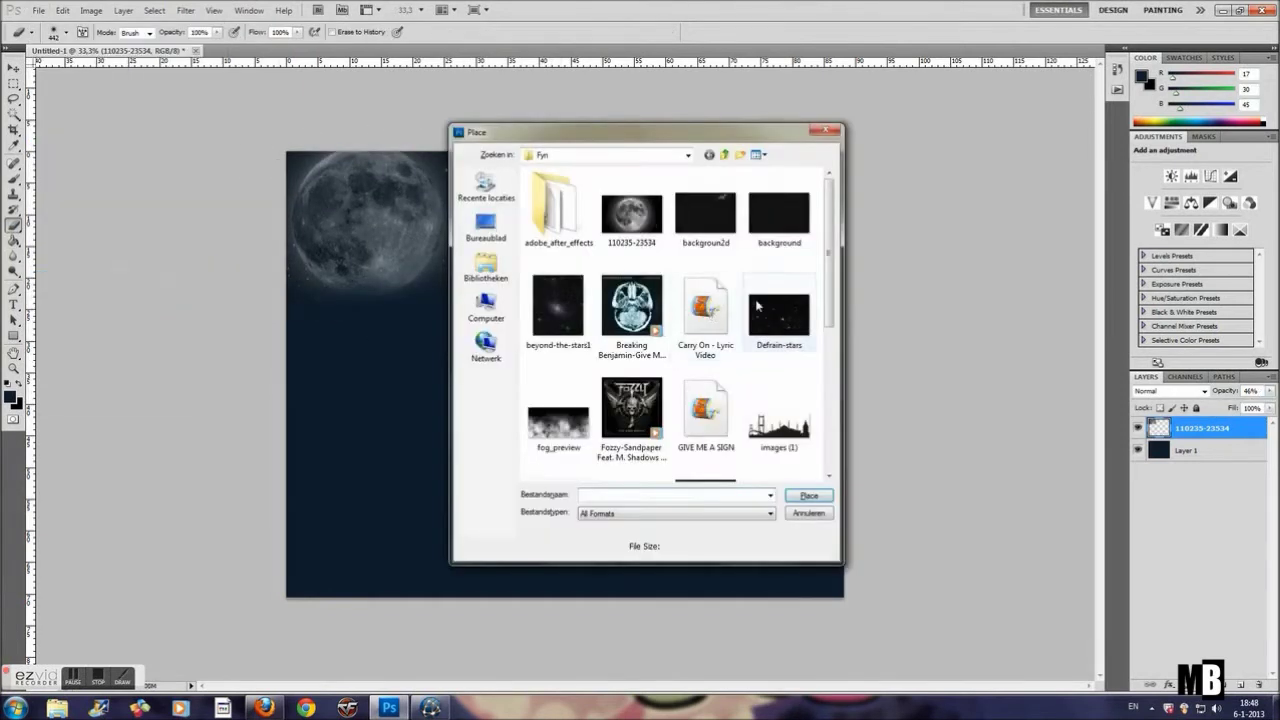
# Place Defrain-stars enlarged at the top at 36% opacity, shifted about 50px right.
pyautogui.doubleClick(782, 286)
pyautogui.moveTo(782, 286); pyautogui.dragTo(779, 260)
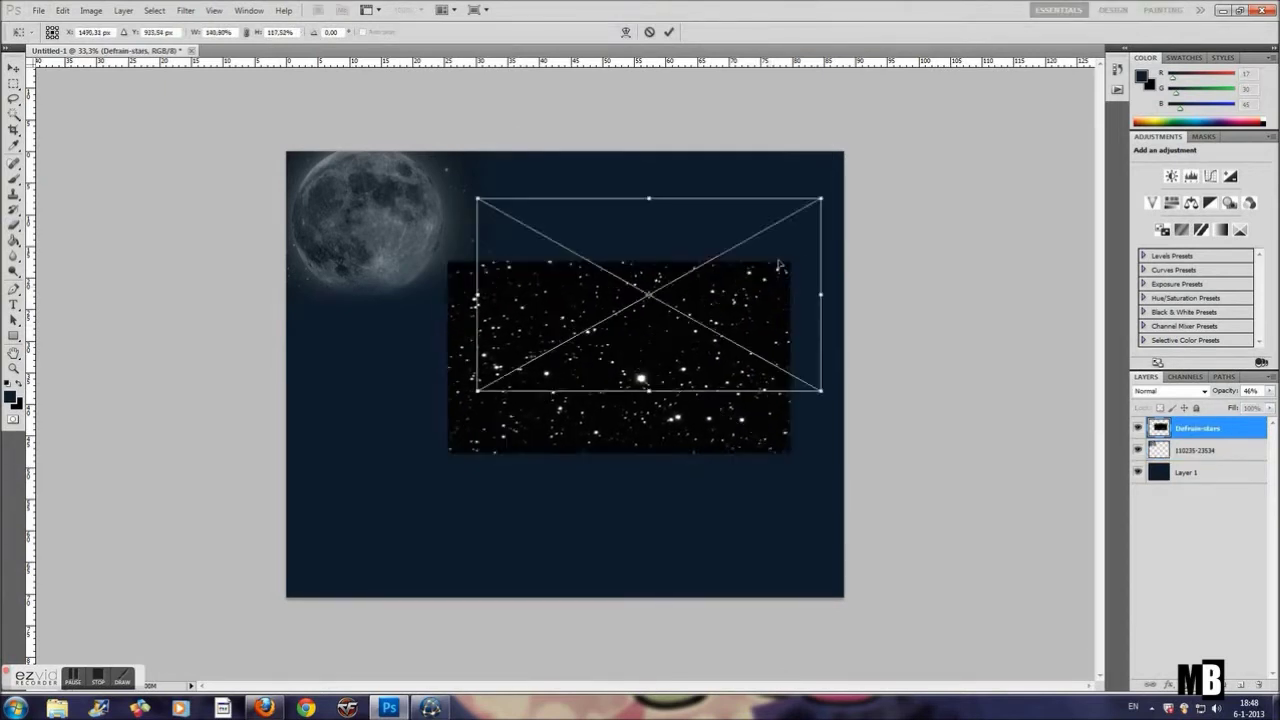
pyautogui.press('Return')
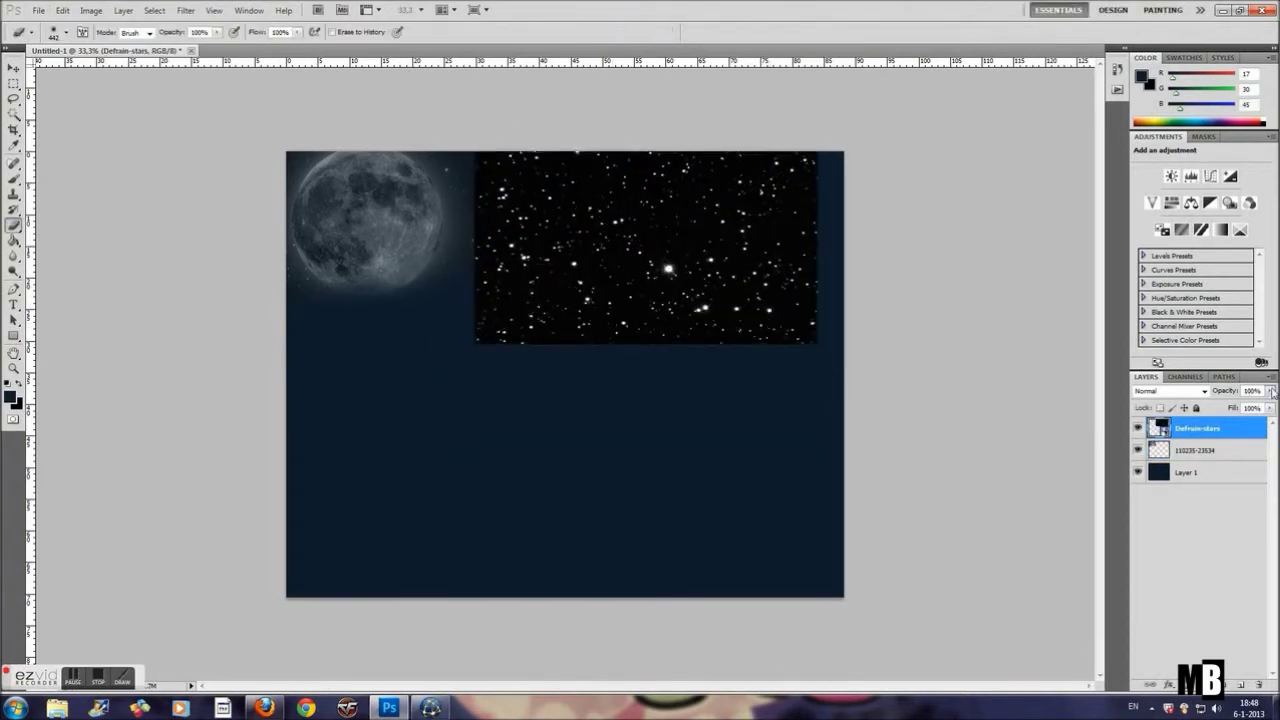
pyautogui.moveTo(1271, 391); pyautogui.dragTo(1230, 410)
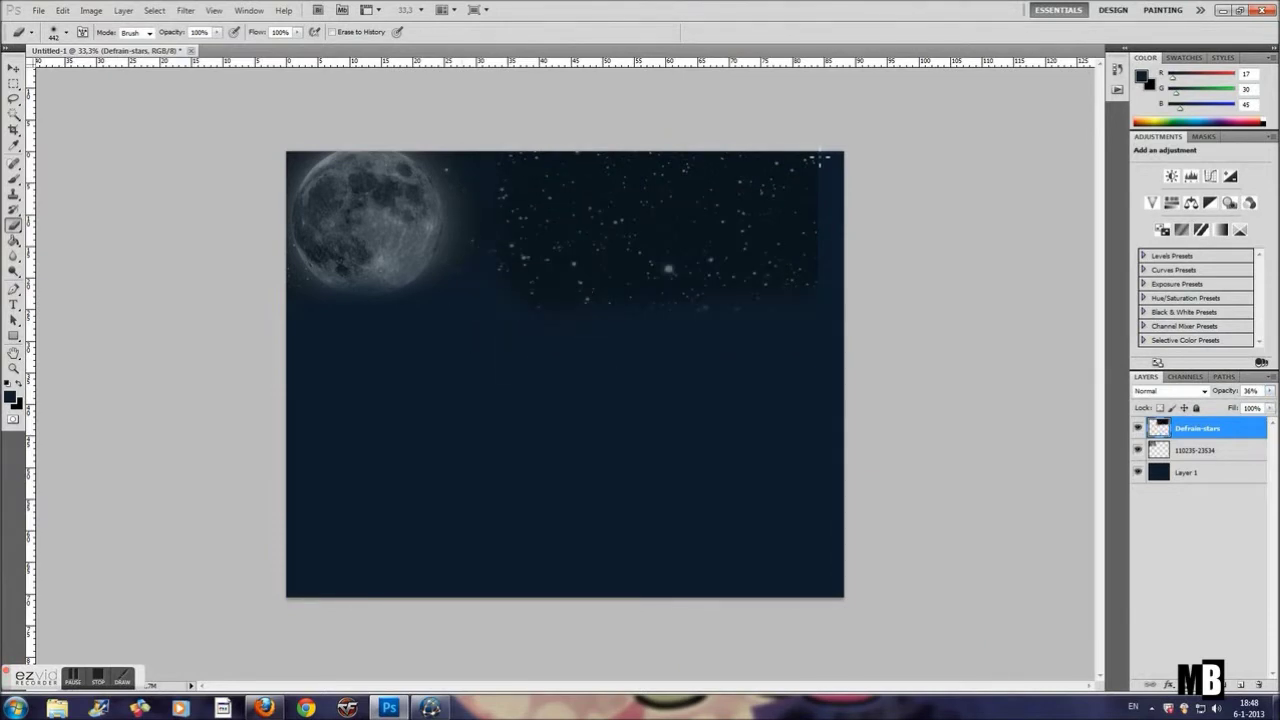
pyautogui.press('v')
pyautogui.moveTo(666, 222); pyautogui.dragTo(714, 222)
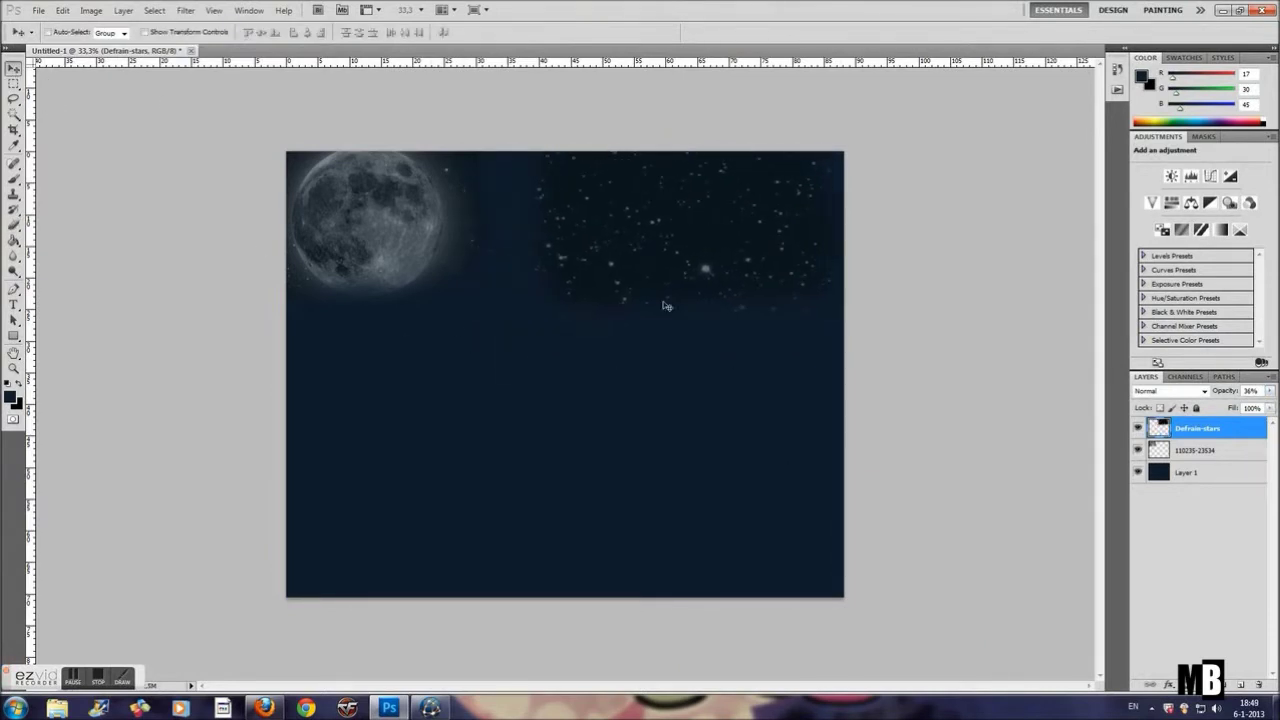
# Place a second Defrain-stars copy stretched over the moon area at 44% opacity.
pyautogui.click(38, 10)
pyautogui.click(108, 278)
pyautogui.doubleClick(780, 305)
pyautogui.moveTo(570, 300); pyautogui.dragTo(566, 194)
pyautogui.moveTo(560, 330); pyautogui.dragTo(483, 270)
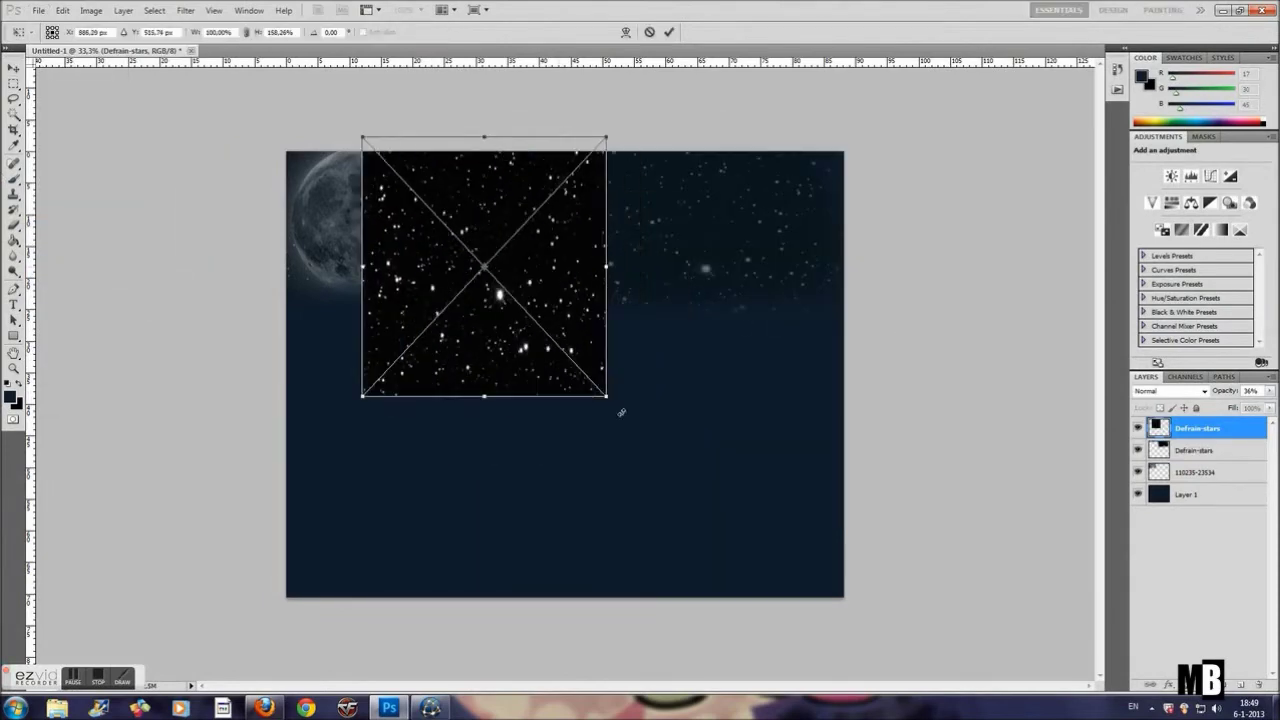
pyautogui.moveTo(484, 394); pyautogui.dragTo(484, 356)
pyautogui.moveTo(1226, 408); pyautogui.dragTo(1229, 410)
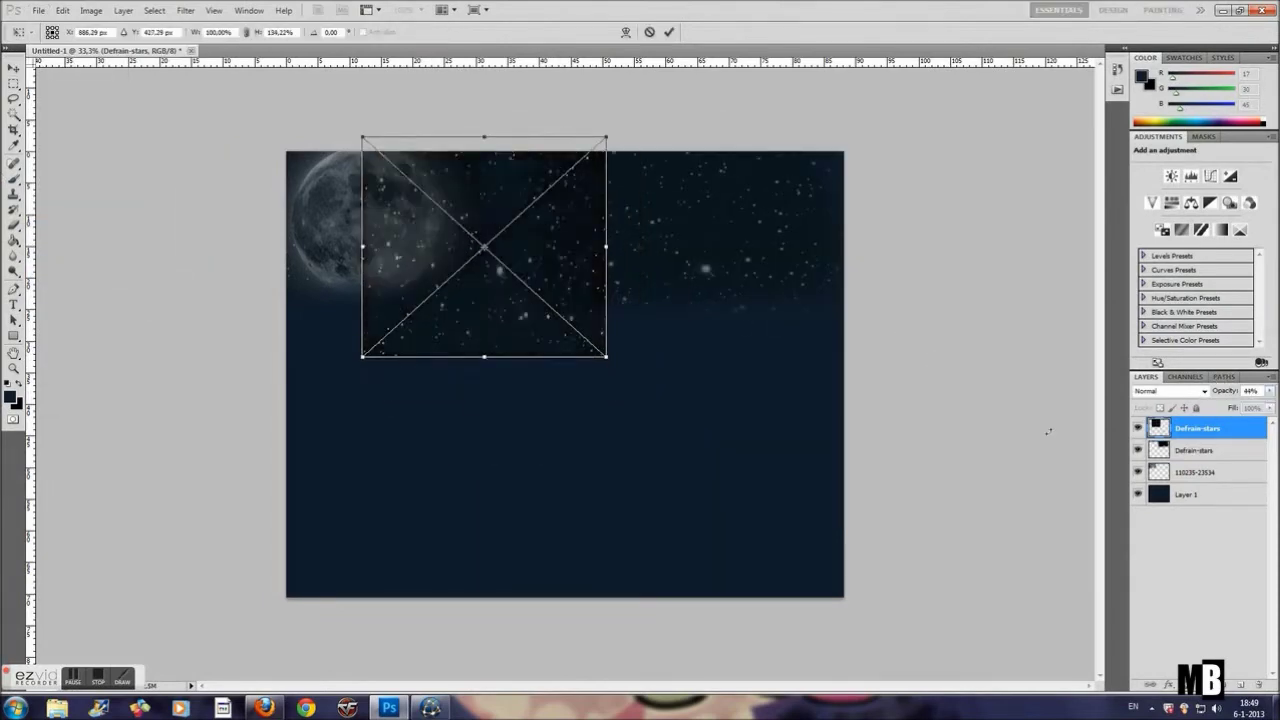
# Rasterize the second stars layer and erase its dark patch over the moon.
pyautogui.click(20, 232)
pyautogui.click(585, 262)
pyautogui.click(361, 195)
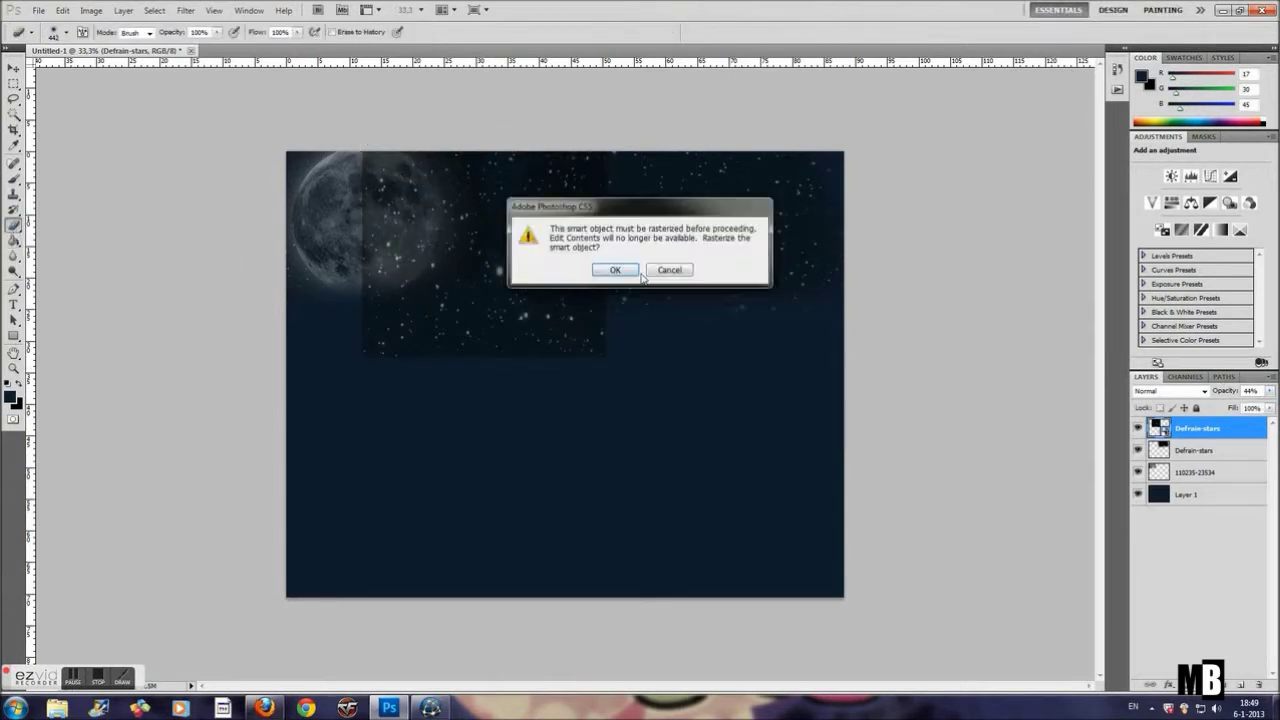
pyautogui.click(609, 269)
pyautogui.moveTo(396, 230); pyautogui.dragTo(396, 280)
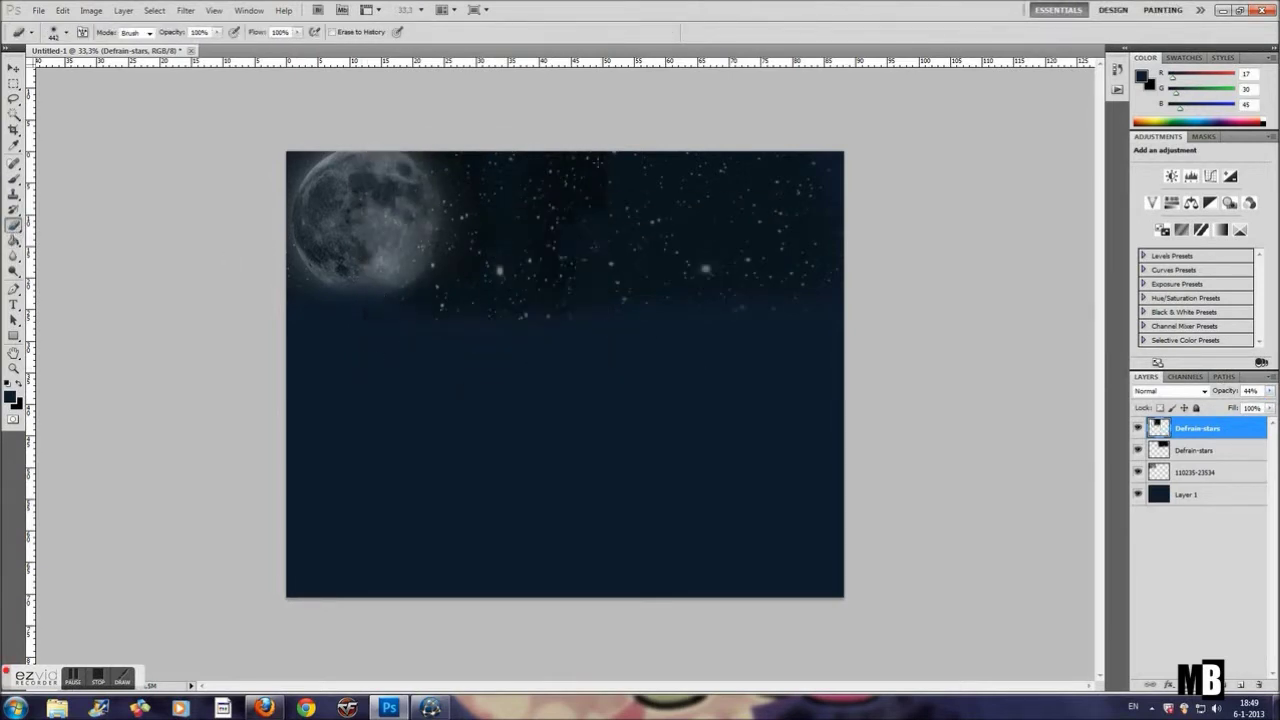
# Place a third stars image stretched across the mid-sky at 29% opacity.
pyautogui.click(38, 10)
pyautogui.click(60, 271)
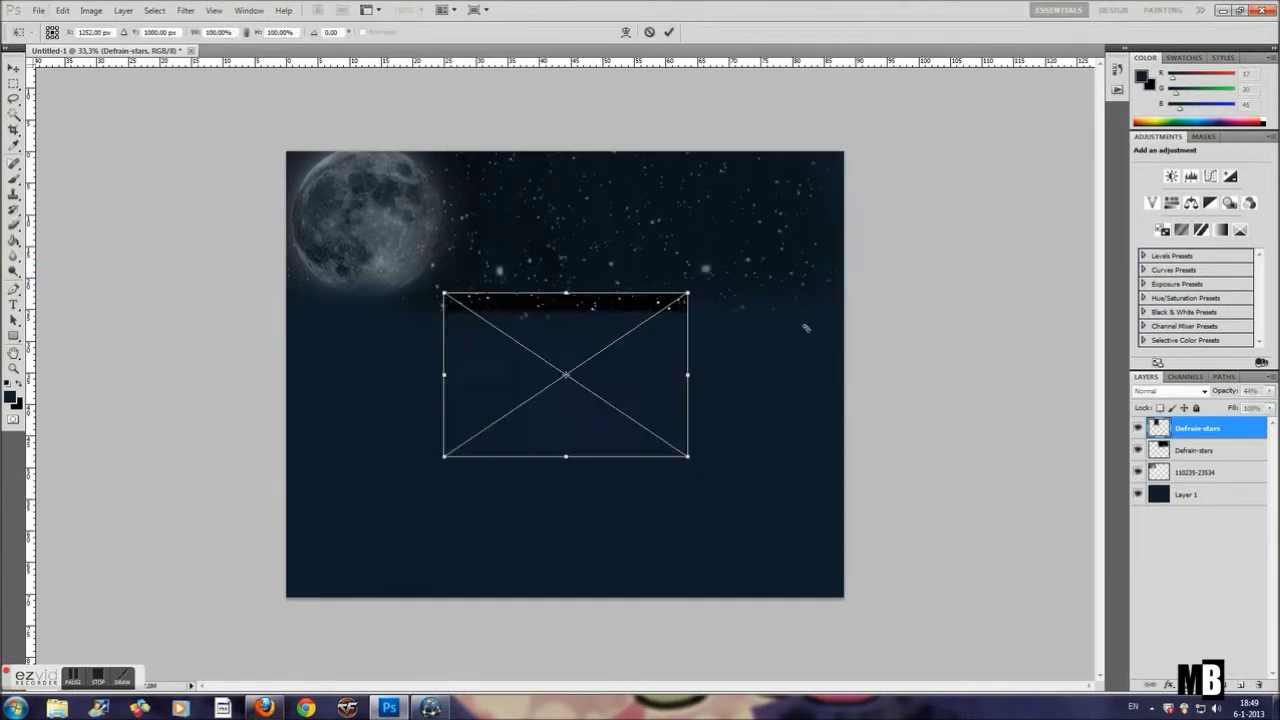
pyautogui.moveTo(670, 310)
pyautogui.mouseDown()
pyautogui.moveTo(668, 282)
pyautogui.moveTo(630, 282)
pyautogui.mouseUp()
pyautogui.moveTo(1269, 391); pyautogui.dragTo(1258, 418)
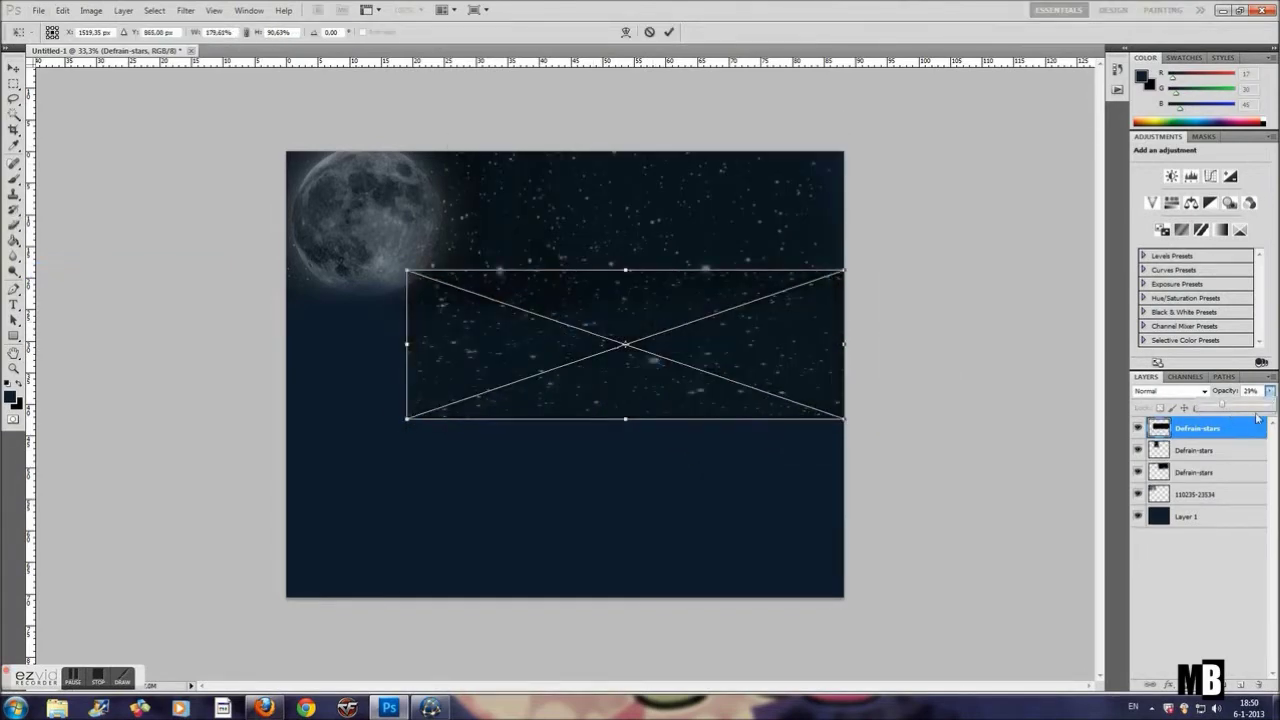
pyautogui.click(14, 228)
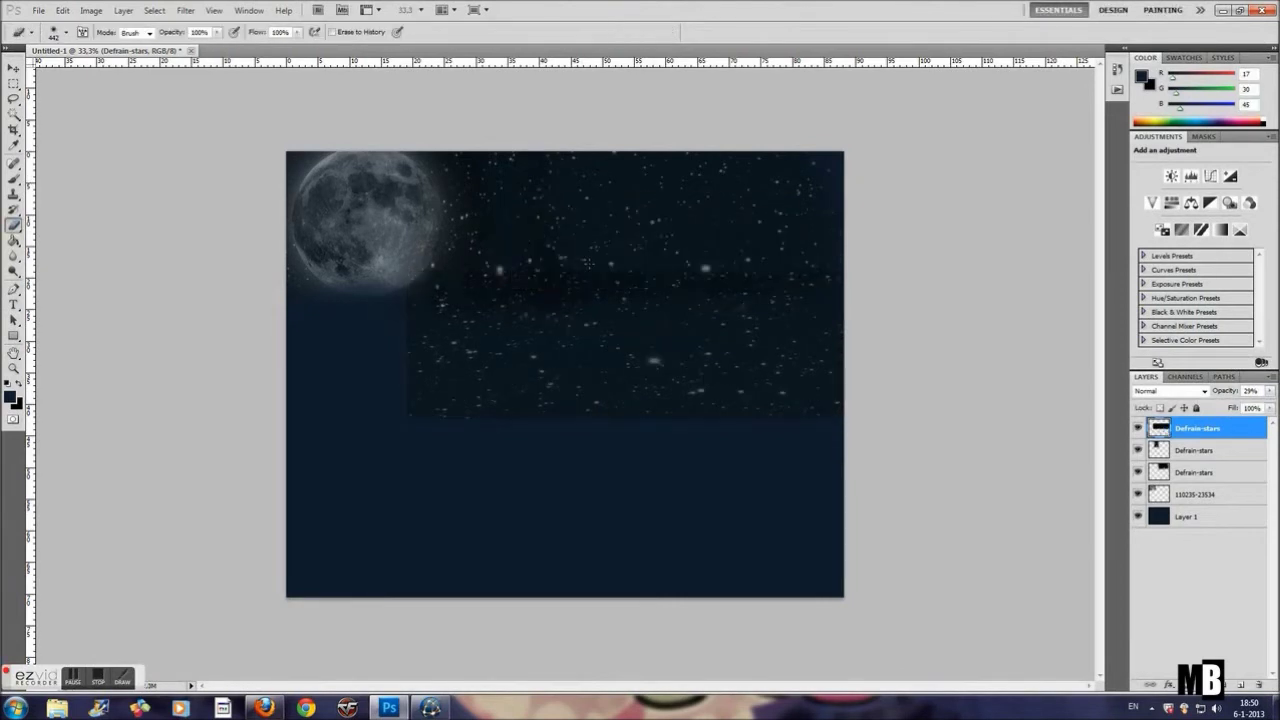
# Duplicate the top stars layer.
pyautogui.rightClick(1205, 428)
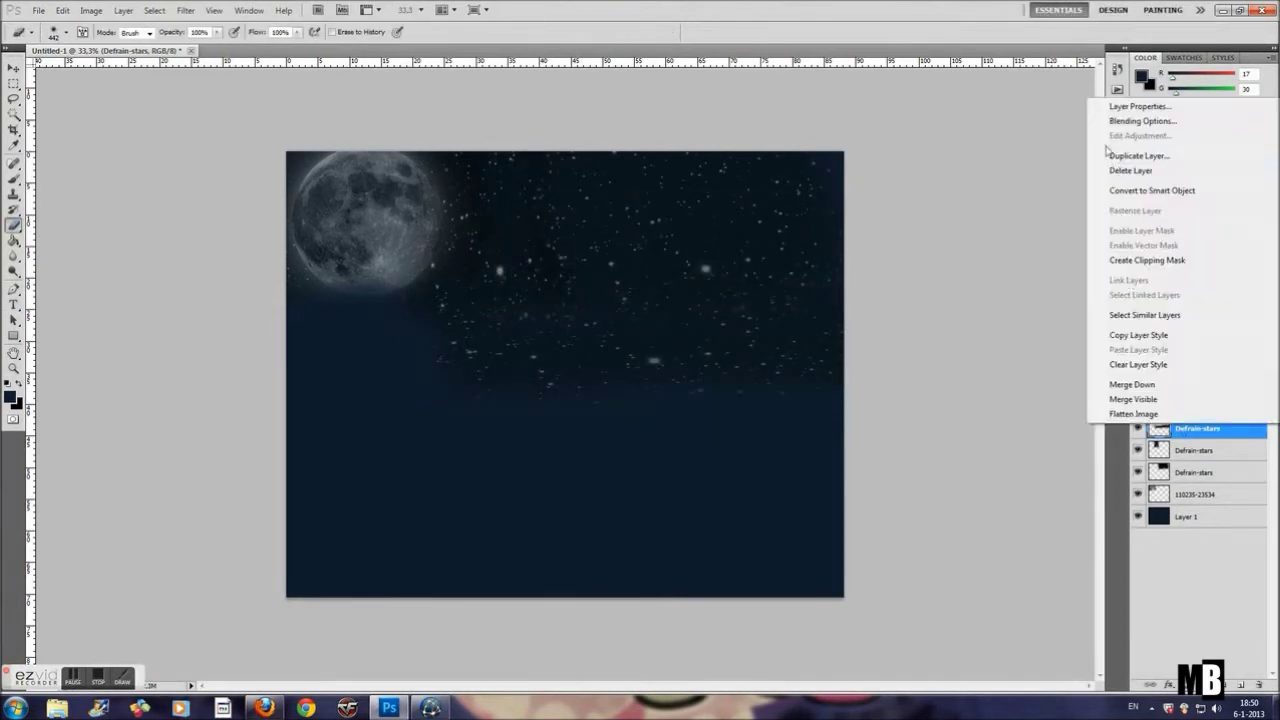
pyautogui.click(1160, 134)
pyautogui.press('Return')
pyautogui.press('v')
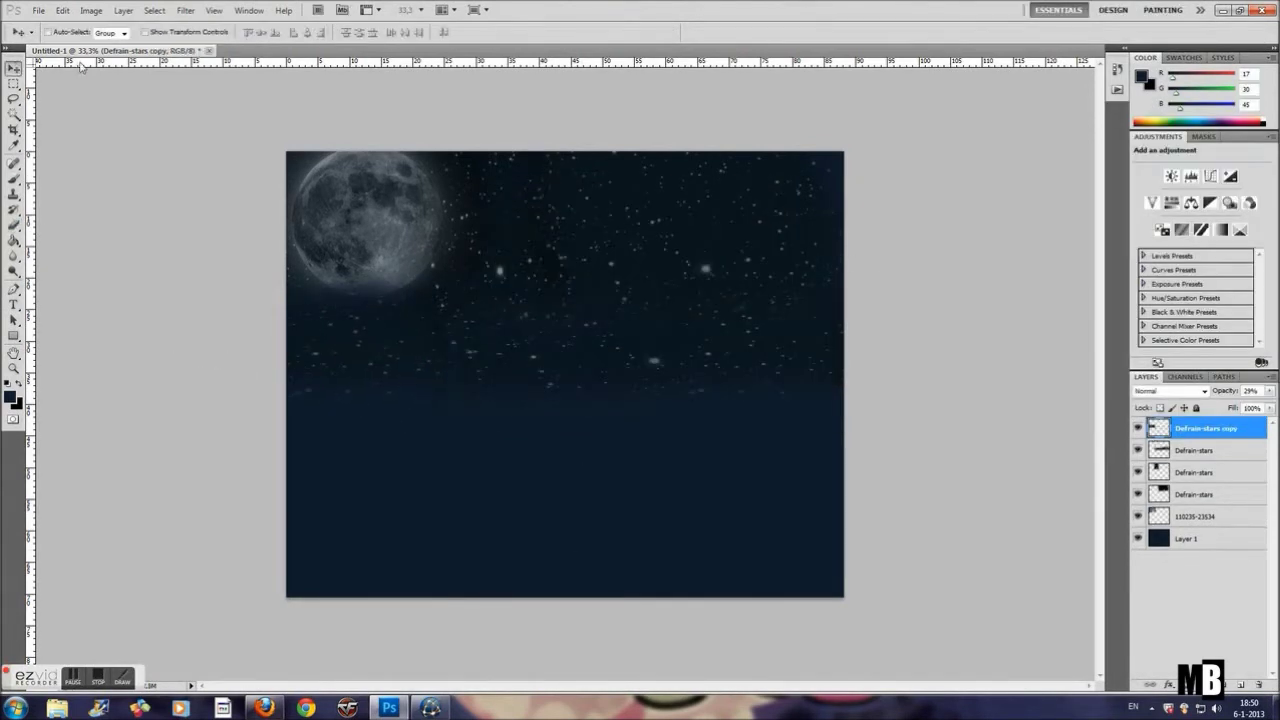
pyautogui.click(62, 10)
pyautogui.click(95, 292)
# Rotate the stars copy nearly upside down and place the fog_preview image.
pyautogui.moveTo(470, 310); pyautogui.dragTo(121, 380)
pyautogui.press('Return')
pyautogui.click(38, 10)
pyautogui.click(70, 290)
pyautogui.scroll(-3, 650, 330)
pyautogui.doubleClick(523, 235)
# Enlarge the fog at 39% opacity, rasterize it, and softly erase its bottom edge.
pyautogui.moveTo(686, 314); pyautogui.dragTo(845, 236)
pyautogui.click(1269, 391)
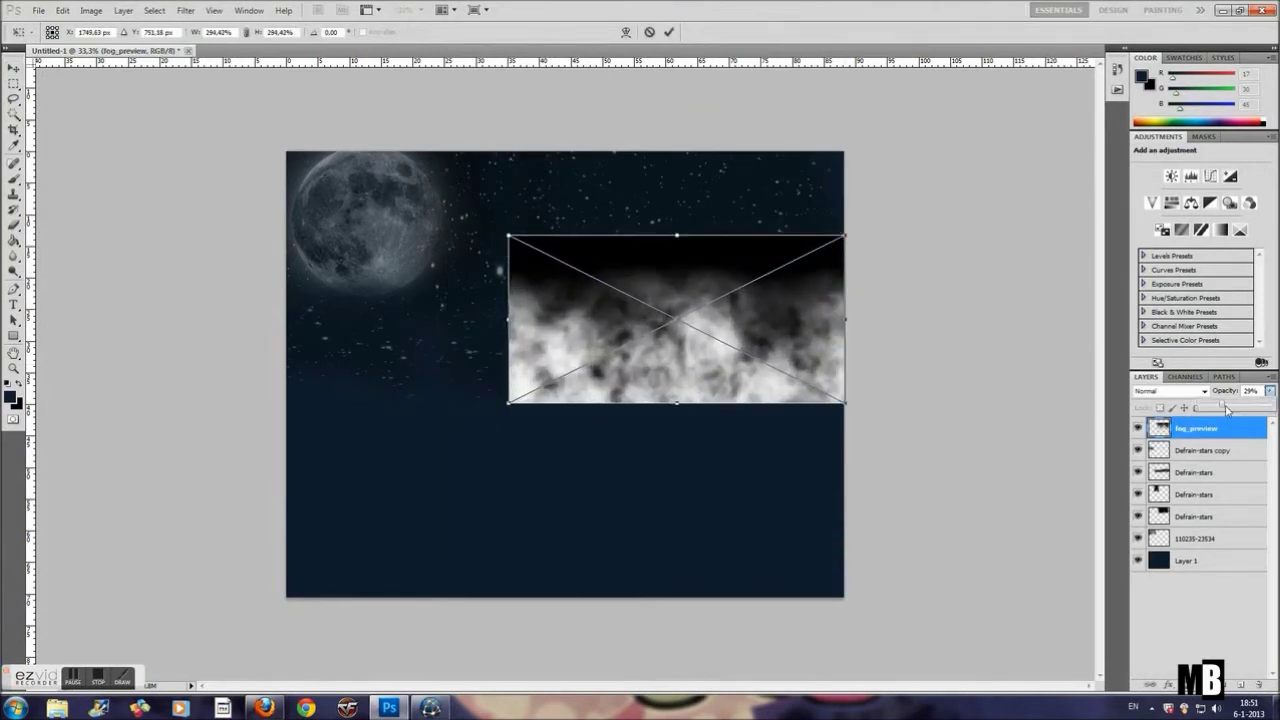
pyautogui.moveTo(1222, 408); pyautogui.dragTo(1233, 408)
pyautogui.click(13, 224)
pyautogui.click(608, 266)
pyautogui.moveTo(510, 390); pyautogui.dragTo(844, 390)
# Duplicate the fog layer and move the copy left to span the canvas.
pyautogui.rightClick(1160, 428)
pyautogui.click(1140, 114)
pyautogui.press('Return')
pyautogui.moveTo(660, 340); pyautogui.dragTo(420, 345)
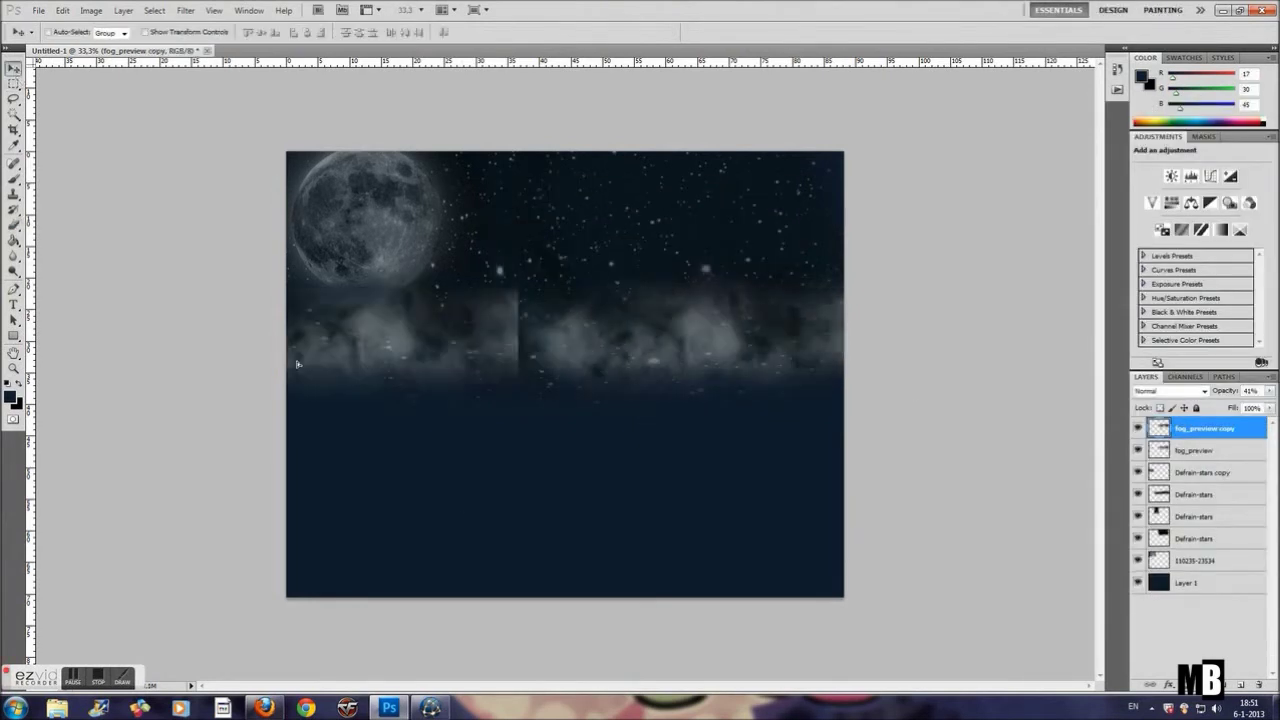
# Add a second fog copy moved upward and set it to 9% opacity.
pyautogui.rightClick(1258, 430)
pyautogui.click(1150, 114)
pyautogui.press('Return')
pyautogui.press('v')
pyautogui.moveTo(566, 360)
pyautogui.mouseDown()
pyautogui.moveTo(562, 225)
pyautogui.moveTo(566, 241)
pyautogui.mouseUp()
pyautogui.press('1')
pyautogui.press('0')
pyautogui.press('9')
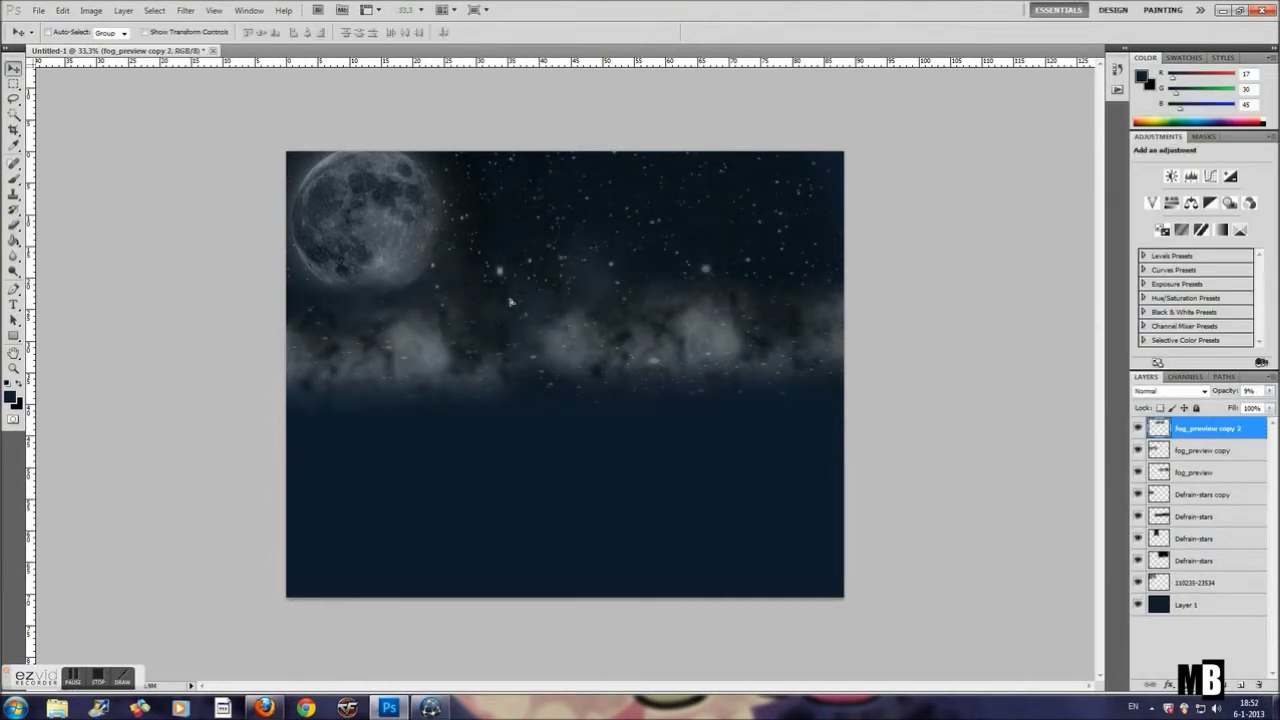
# Dim a lower fog layer's opacity further.
pyautogui.click(1200, 450)
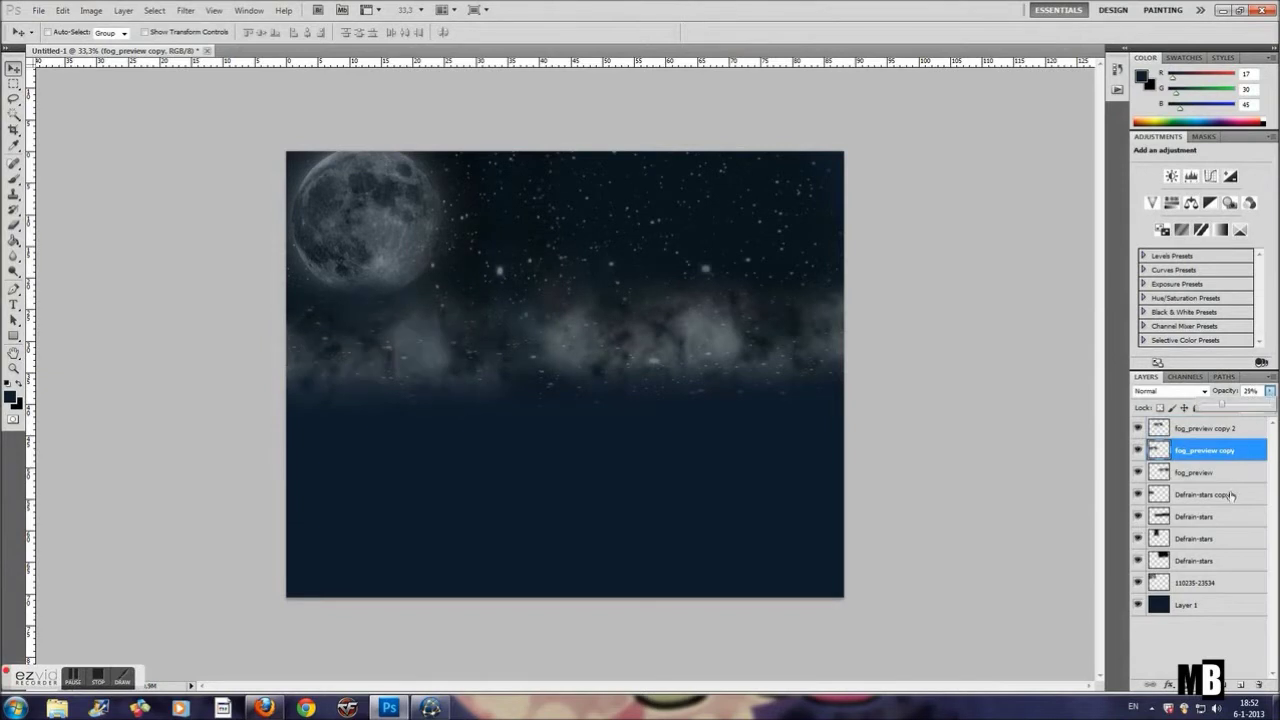
pyautogui.click(1195, 472)
pyautogui.click(1269, 391)
pyautogui.moveTo(1200, 409); pyautogui.dragTo(1228, 410)
# Duplicate the top fog layer a third time and nudge the copy slightly.
pyautogui.rightClick(1258, 428)
pyautogui.click(1120, 157)
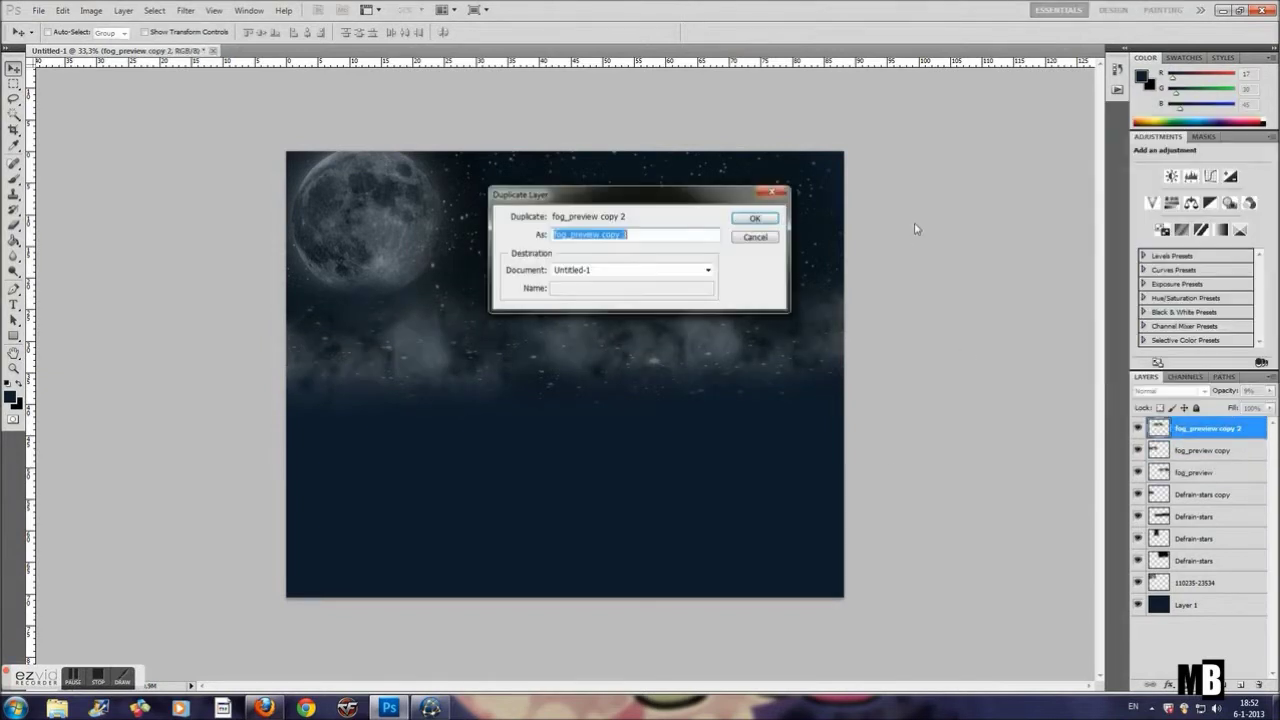
pyautogui.press('Return')
pyautogui.moveTo(658, 234); pyautogui.dragTo(520, 325)
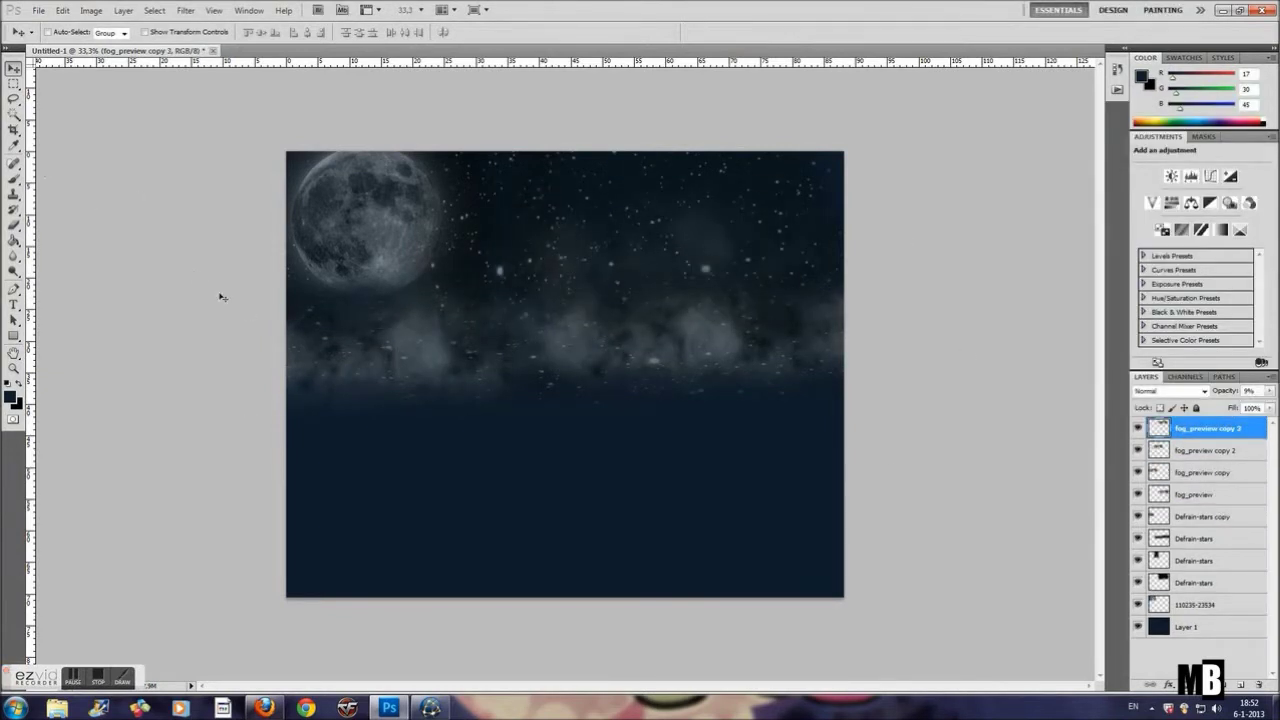
pyautogui.click(38, 10)
pyautogui.click(149, 274)
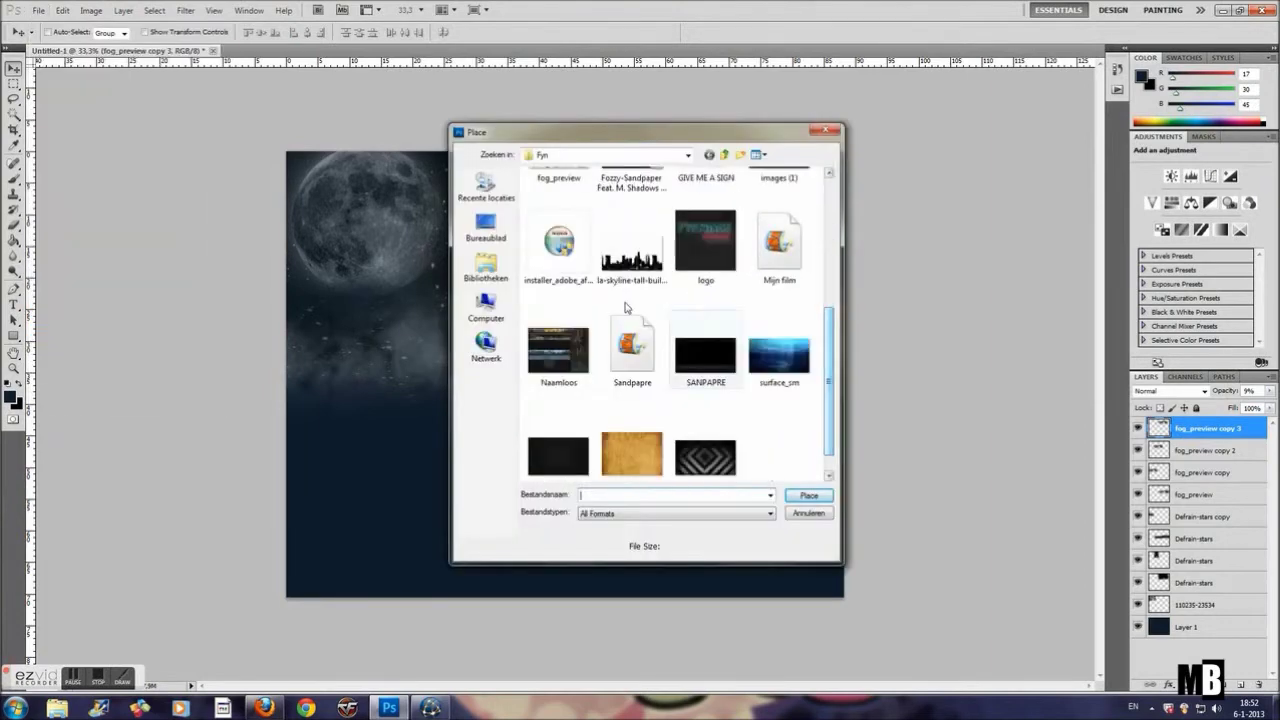
# Place the city skyline image enlarged and moved left along the horizon.
pyautogui.doubleClick(617, 250)
pyautogui.moveTo(630, 347); pyautogui.dragTo(881, 274)
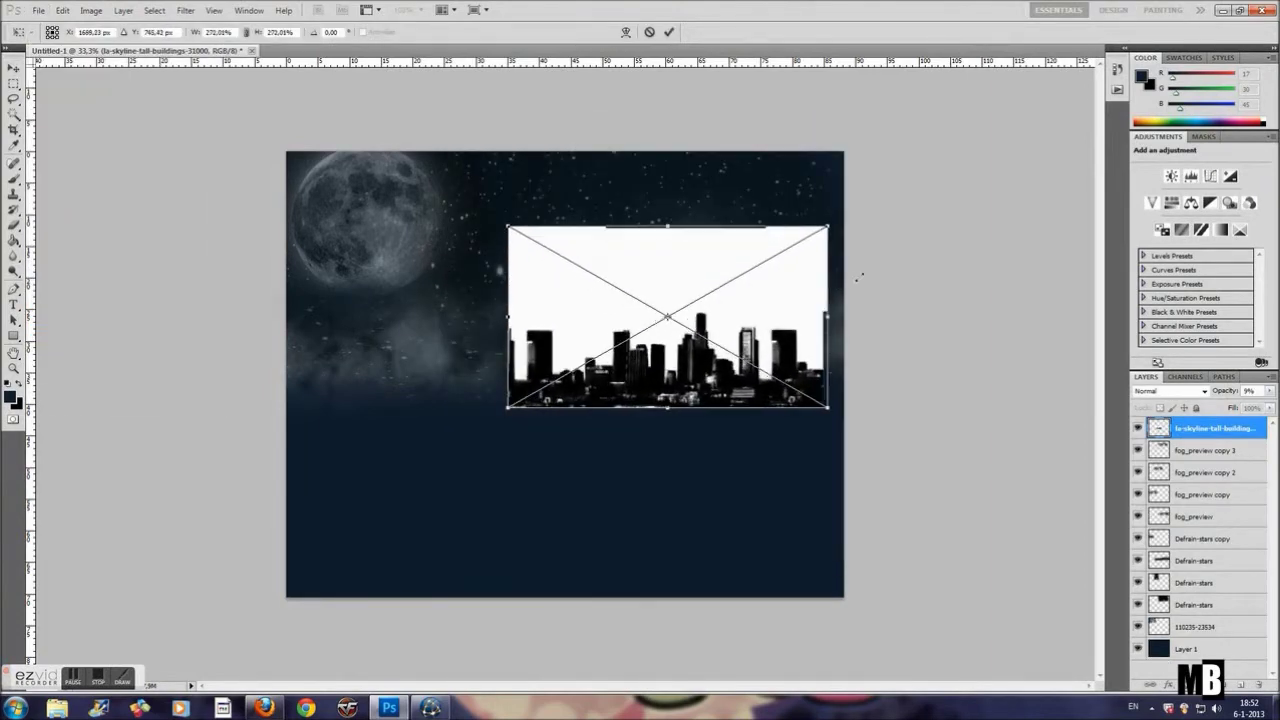
pyautogui.moveTo(700, 300); pyautogui.dragTo(483, 330)
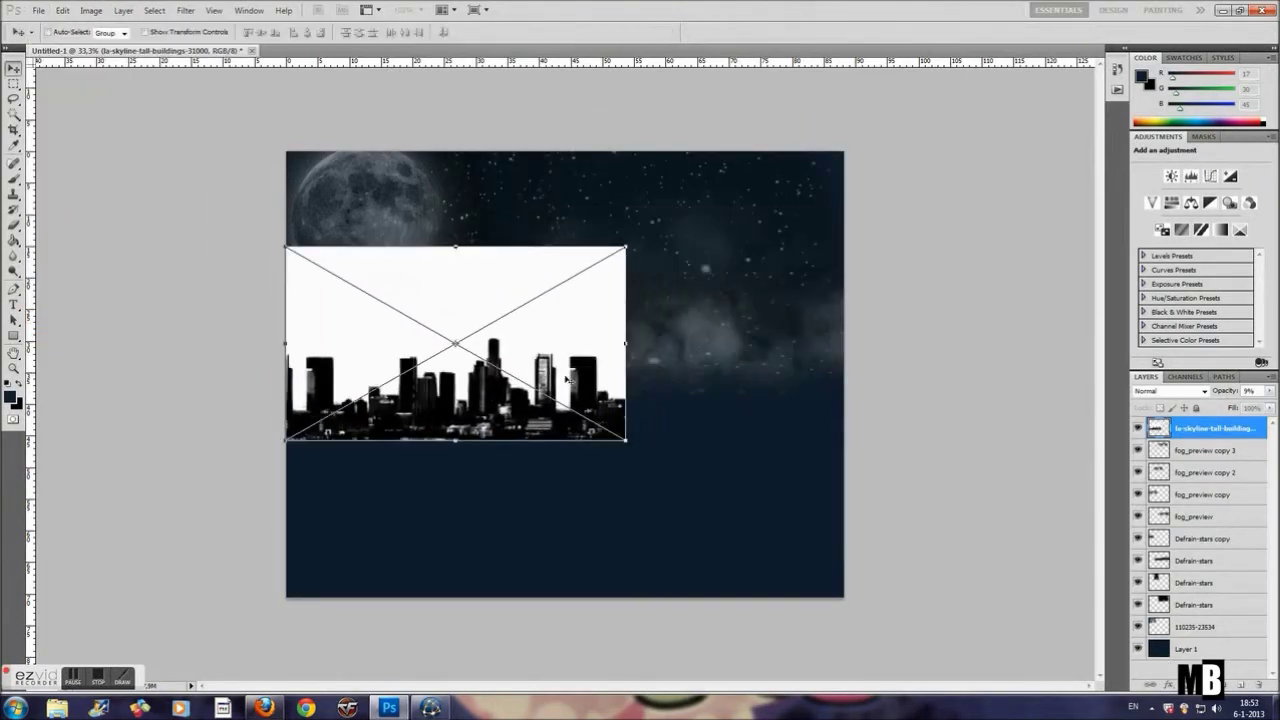
pyautogui.press('Return')
# Rasterize the skyline and delete its white background with the Magic Wand.
pyautogui.press('w')
pyautogui.click(309, 289)
pyautogui.click(600, 266)
pyautogui.press('Delete')
pyautogui.hotkey('ctrl', 'd')
# Fade the skyline to 40% opacity and move it below the stars copy.
pyautogui.click(1270, 391)
pyautogui.moveTo(1267, 405)
pyautogui.mouseDown()
pyautogui.moveTo(1222, 421)
pyautogui.moveTo(1210, 532)
pyautogui.mouseUp()
pyautogui.press('e')
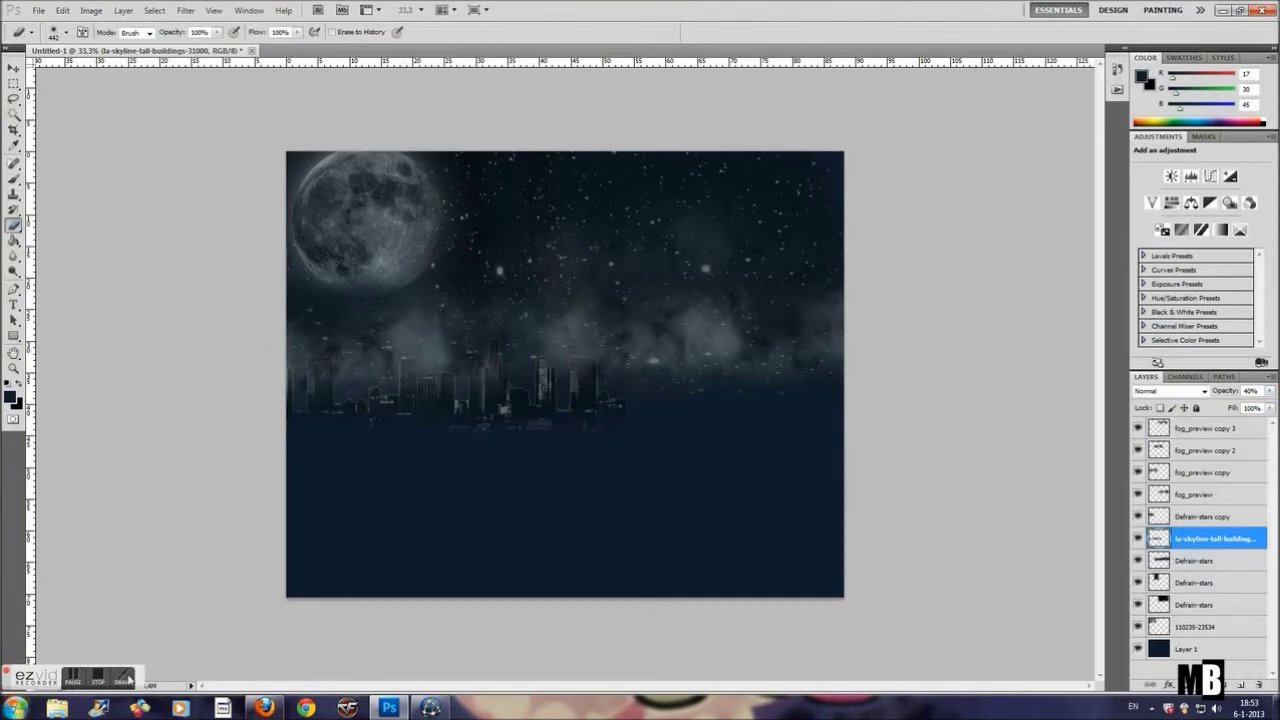
pyautogui.rightClick(1227, 540)
# Give the skyline a Gradient Overlay whose left stop is a dark colour.
pyautogui.click(1143, 231)
pyautogui.click(752, 497)
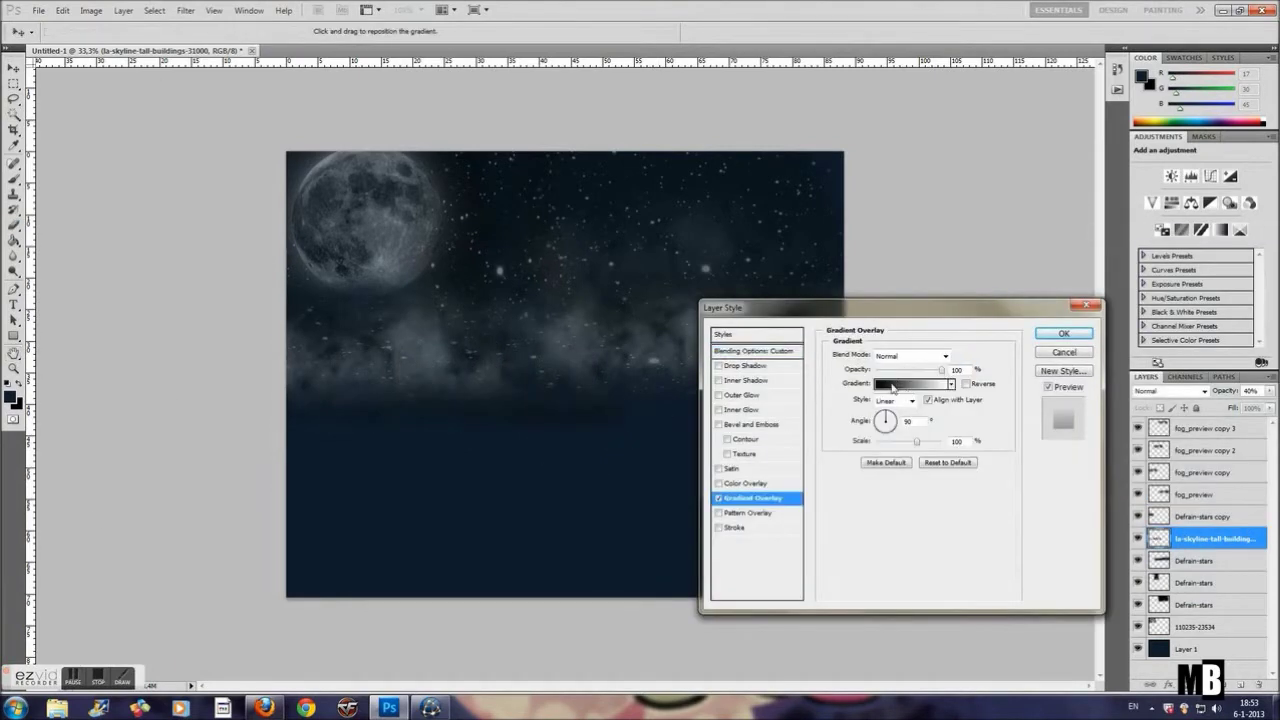
pyautogui.click(910, 383)
pyautogui.doubleClick(159, 318)
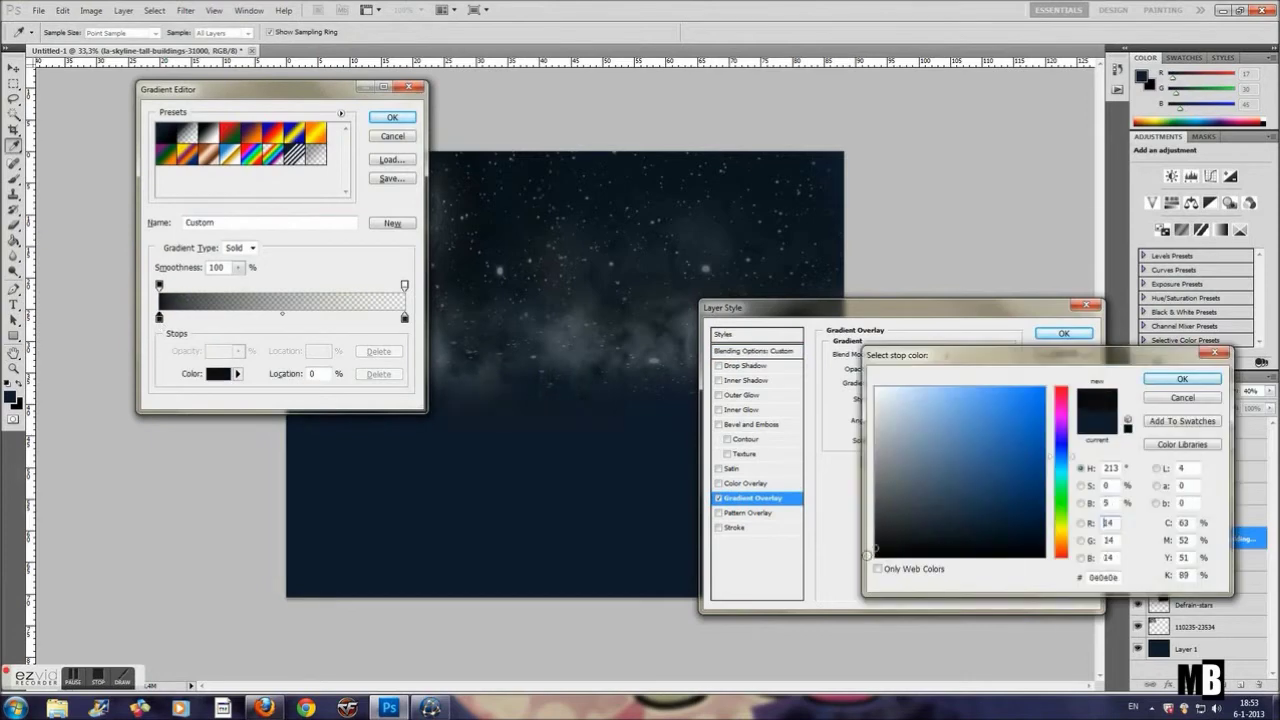
pyautogui.click(1185, 381)
pyautogui.click(392, 117)
pyautogui.click(1063, 333)
# Duplicate the skyline, move the copy higher, and flip it horizontally.
pyautogui.rightClick(1150, 540)
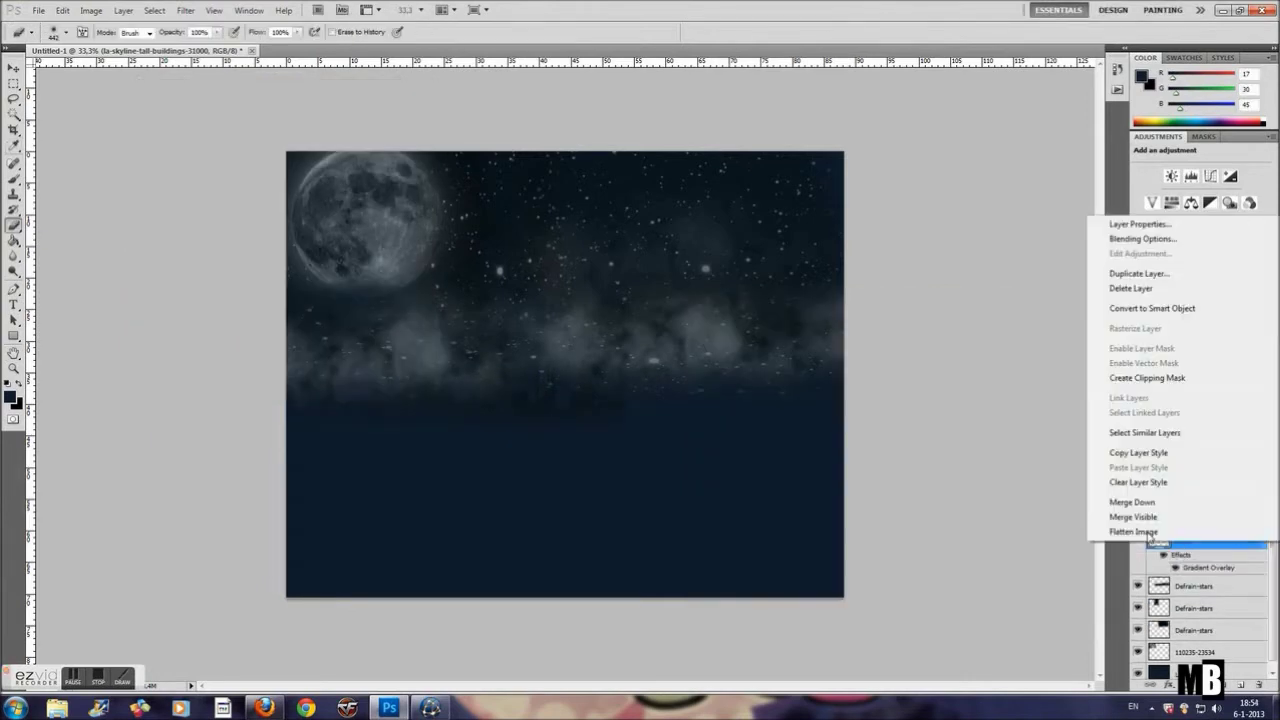
pyautogui.click(1137, 273)
pyautogui.press('Return')
pyautogui.press('v')
pyautogui.moveTo(769, 451); pyautogui.dragTo(720, 411)
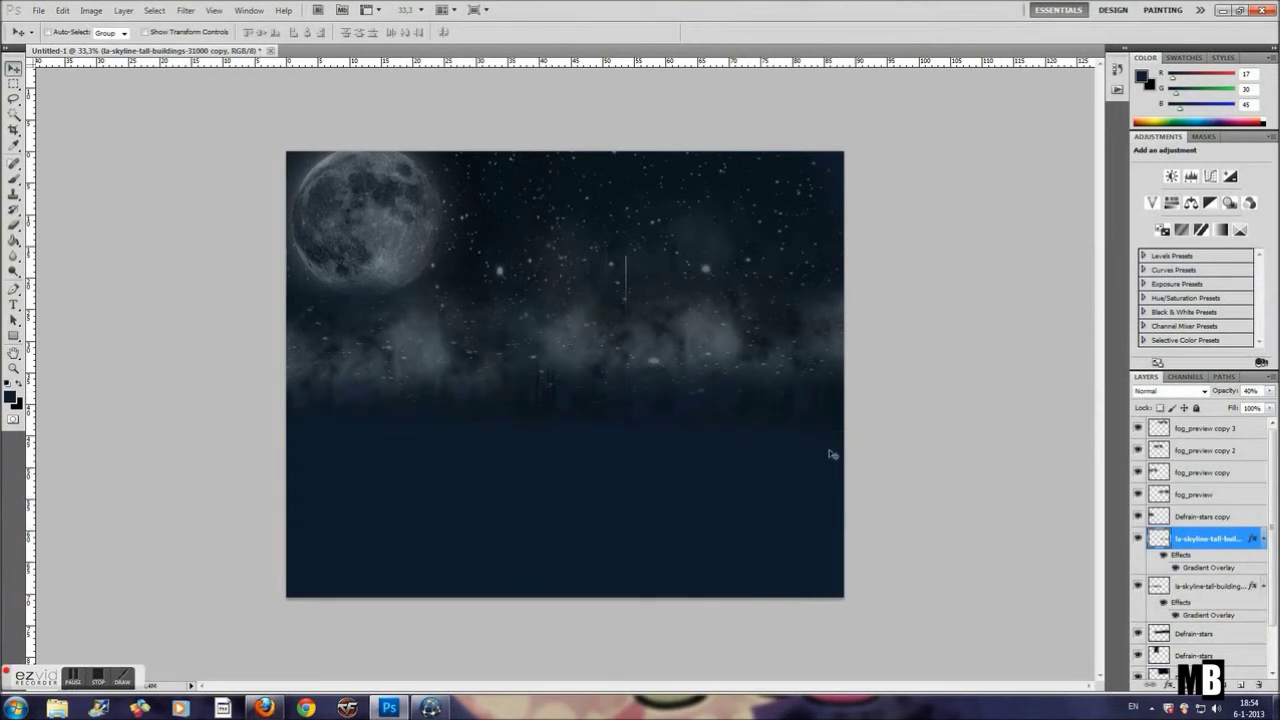
pyautogui.click(62, 10)
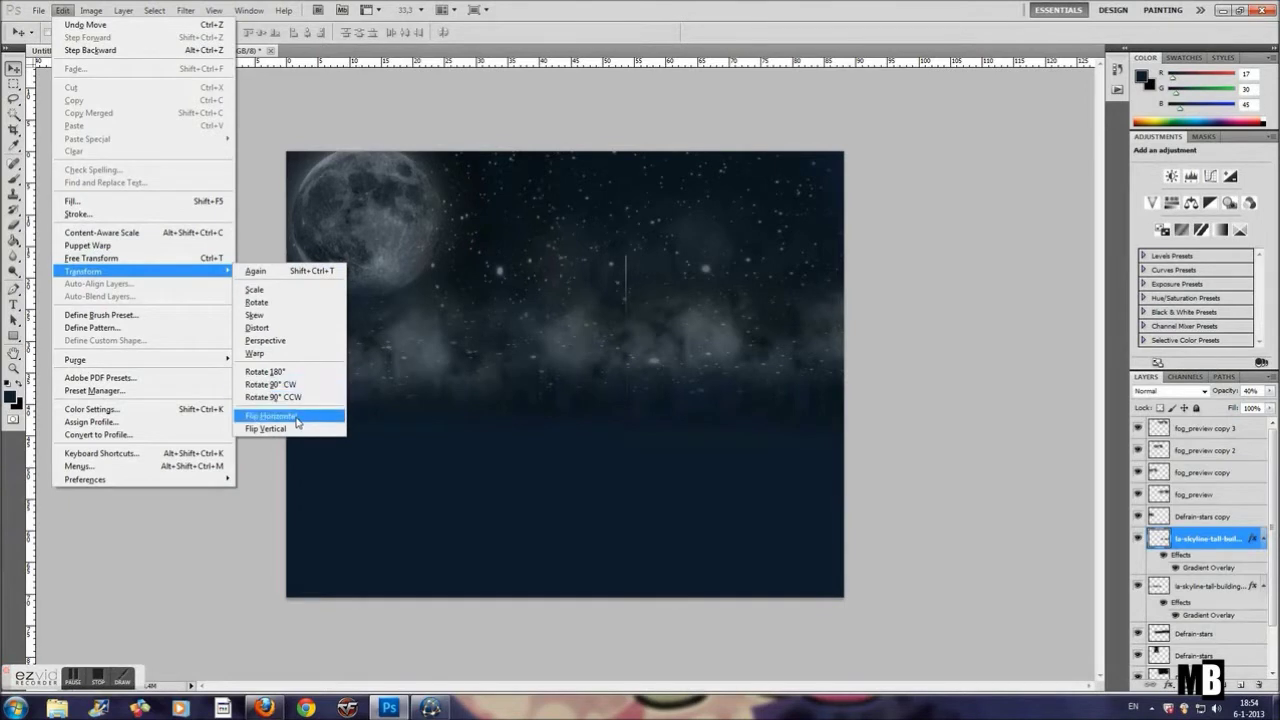
pyautogui.click(300, 416)
# Set the flipped skyline copy's opacity to 57%.
pyautogui.click(14, 226)
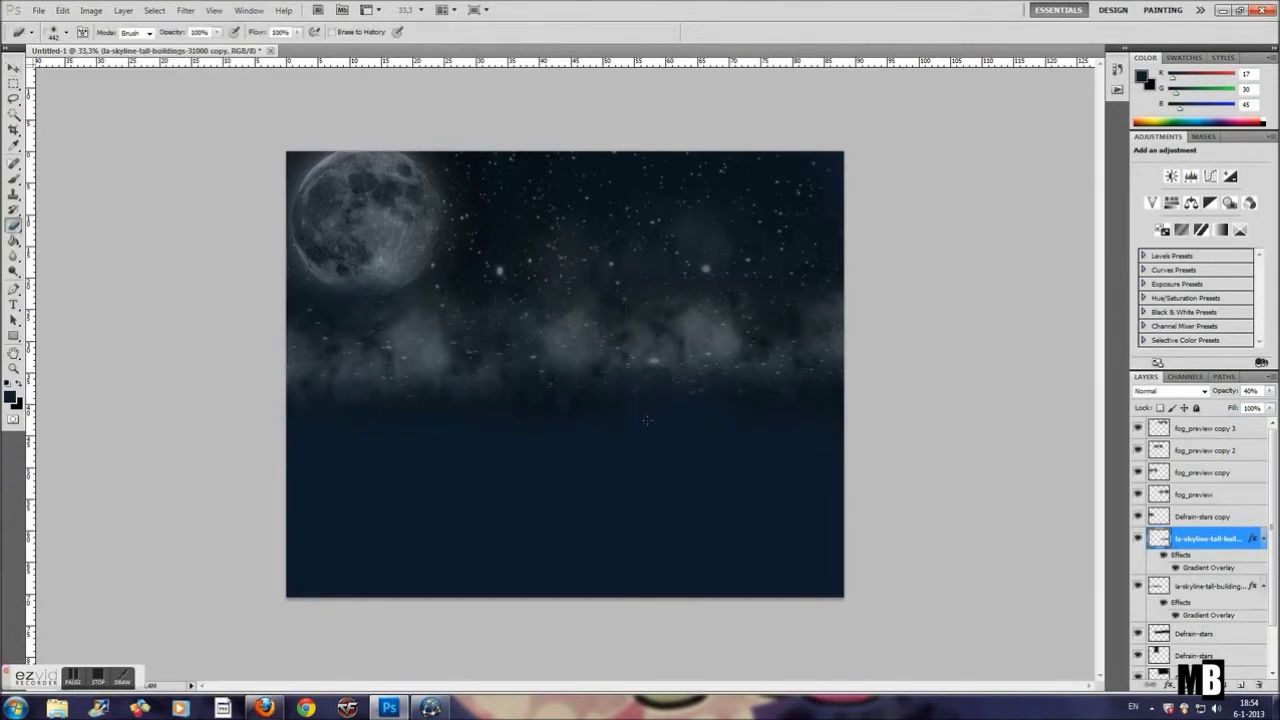
pyautogui.click(15, 68)
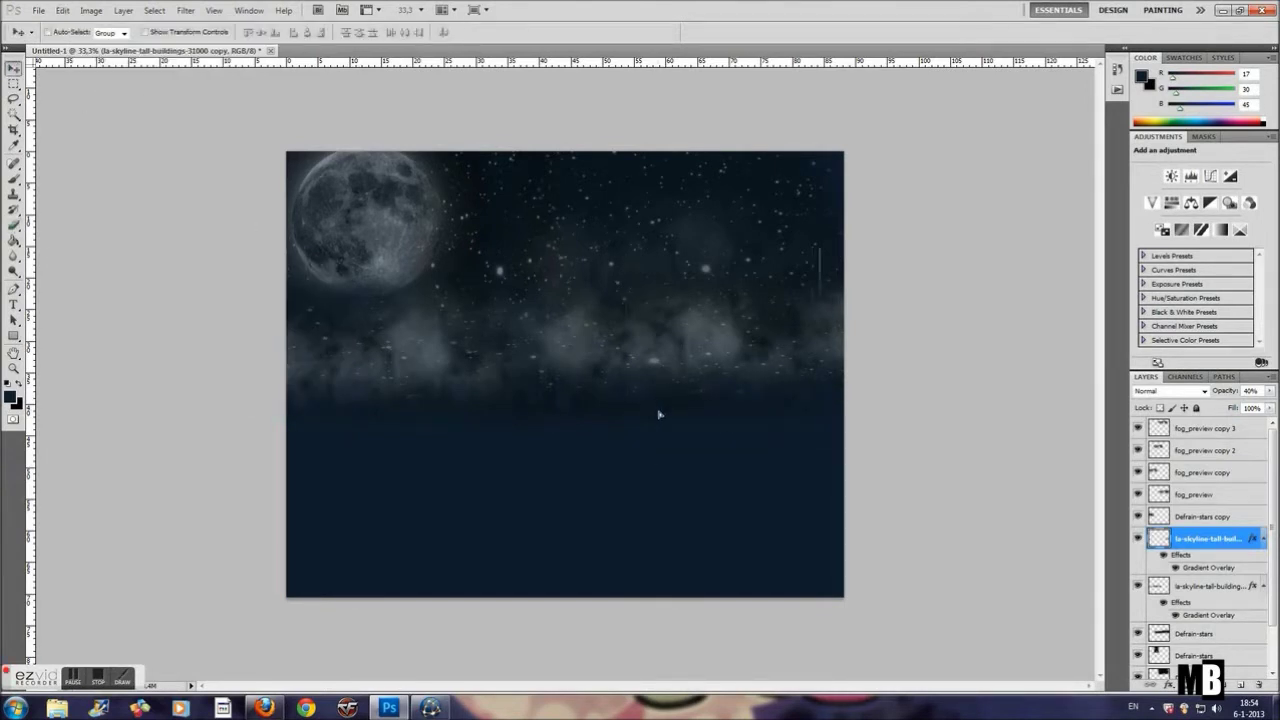
pyautogui.click(14, 226)
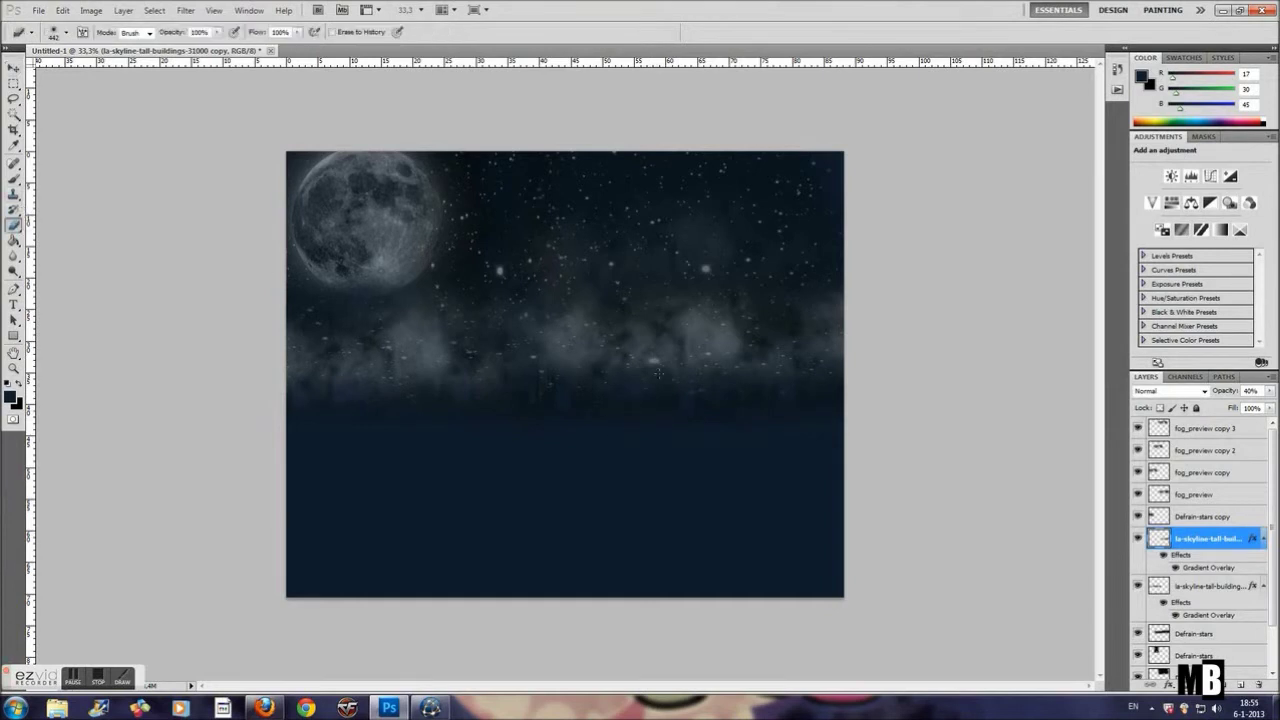
pyautogui.click(15, 68)
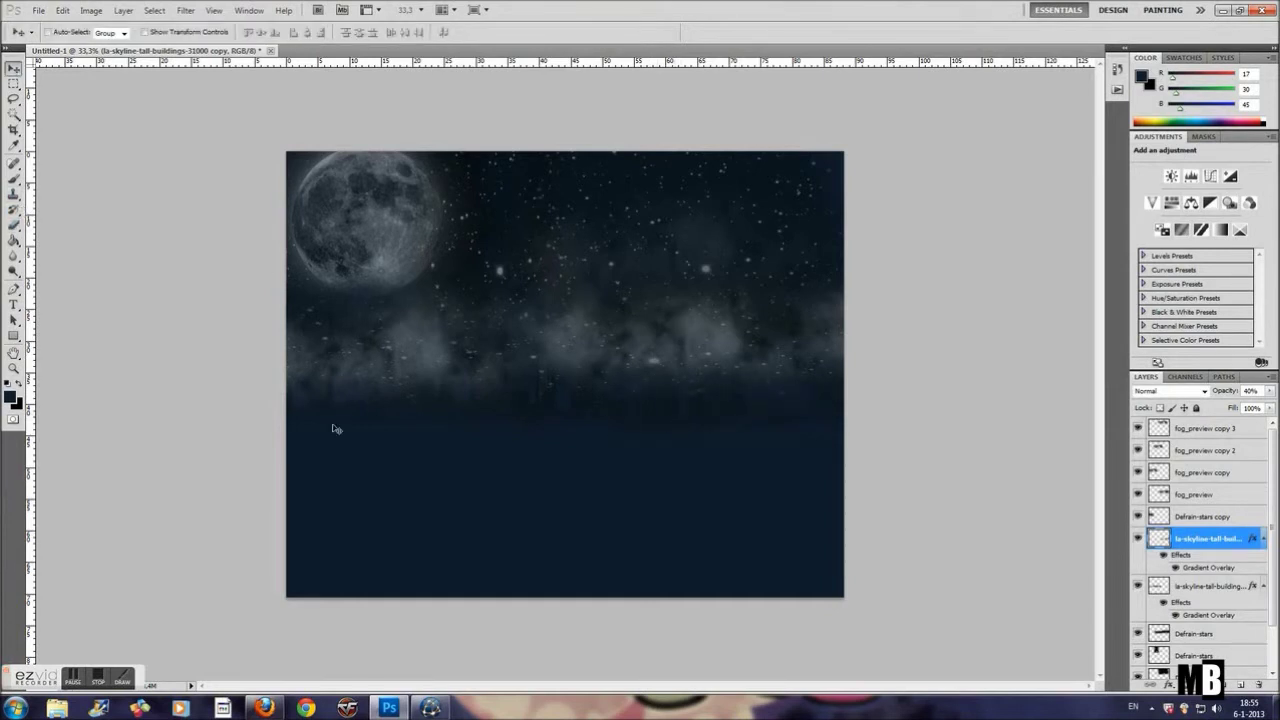
pyautogui.hotkey('alt', '[')
pyautogui.press('e')
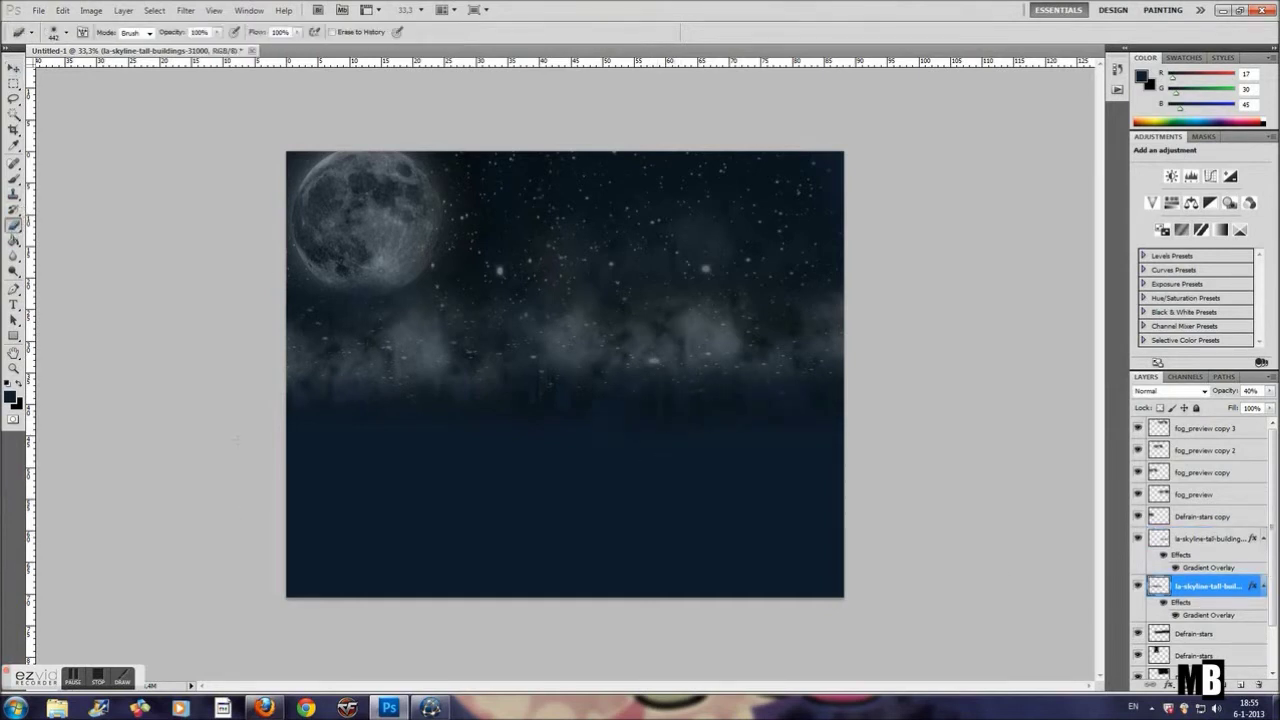
pyautogui.click(1270, 392)
pyautogui.hotkey('alt', ']')
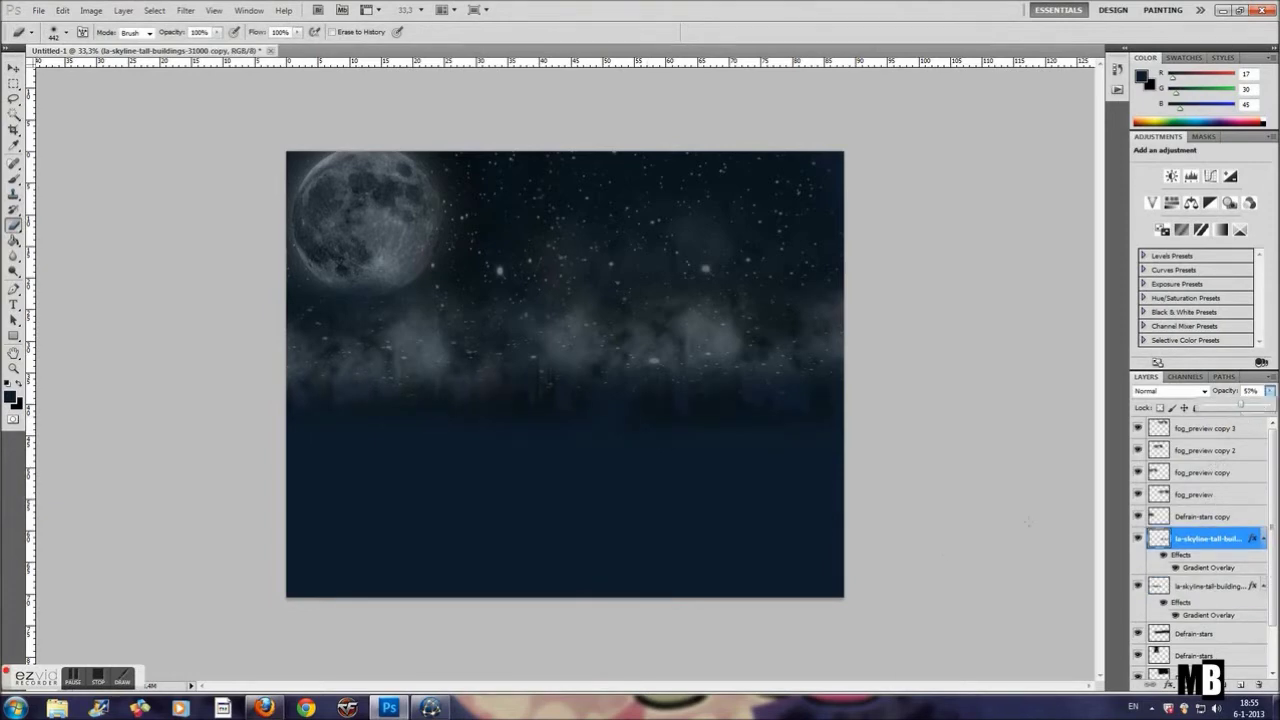
pyautogui.click(38, 10)
pyautogui.click(60, 290)
# Place surface_sm enlarged and stretched across the lower canvas to the right edge.
pyautogui.doubleClick(620, 217)
pyautogui.doubleClick(774, 320)
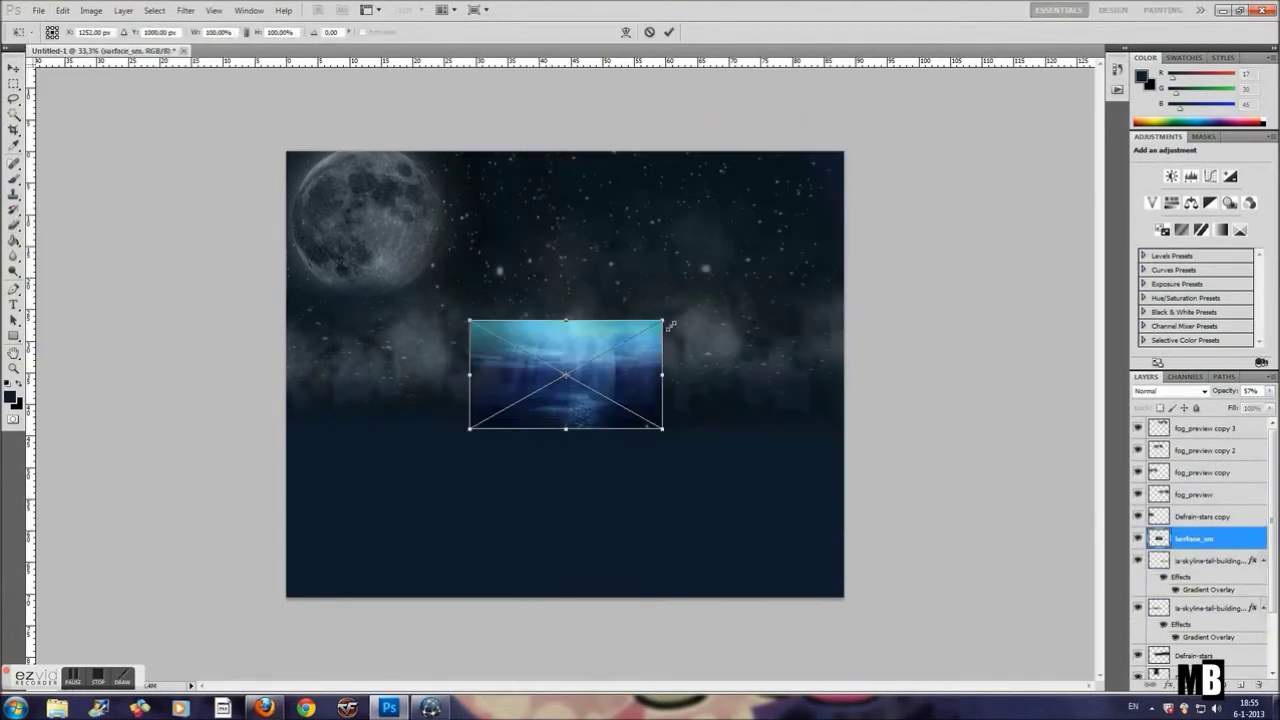
pyautogui.moveTo(885, 195); pyautogui.dragTo(1011, 149)
pyautogui.moveTo(985, 300)
pyautogui.mouseDown()
pyautogui.moveTo(796, 574)
pyautogui.moveTo(846, 570)
pyautogui.mouseUp()
pyautogui.moveTo(845, 425); pyautogui.dragTo(845, 418)
# Lower the water layer to 19% opacity and erase its top edge.
pyautogui.click(1270, 391)
pyautogui.moveTo(1241, 406); pyautogui.dragTo(1218, 418)
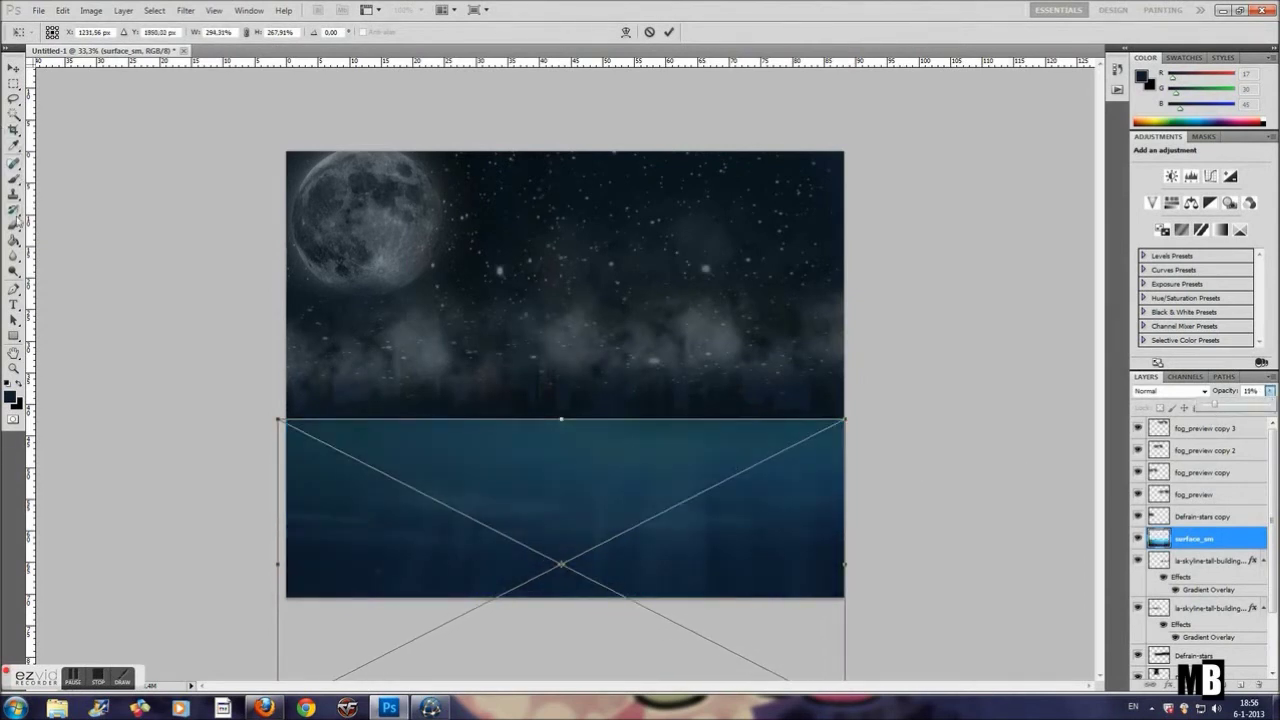
pyautogui.press('Return')
pyautogui.press('e')
pyautogui.moveTo(305, 425); pyautogui.dragTo(885, 397)
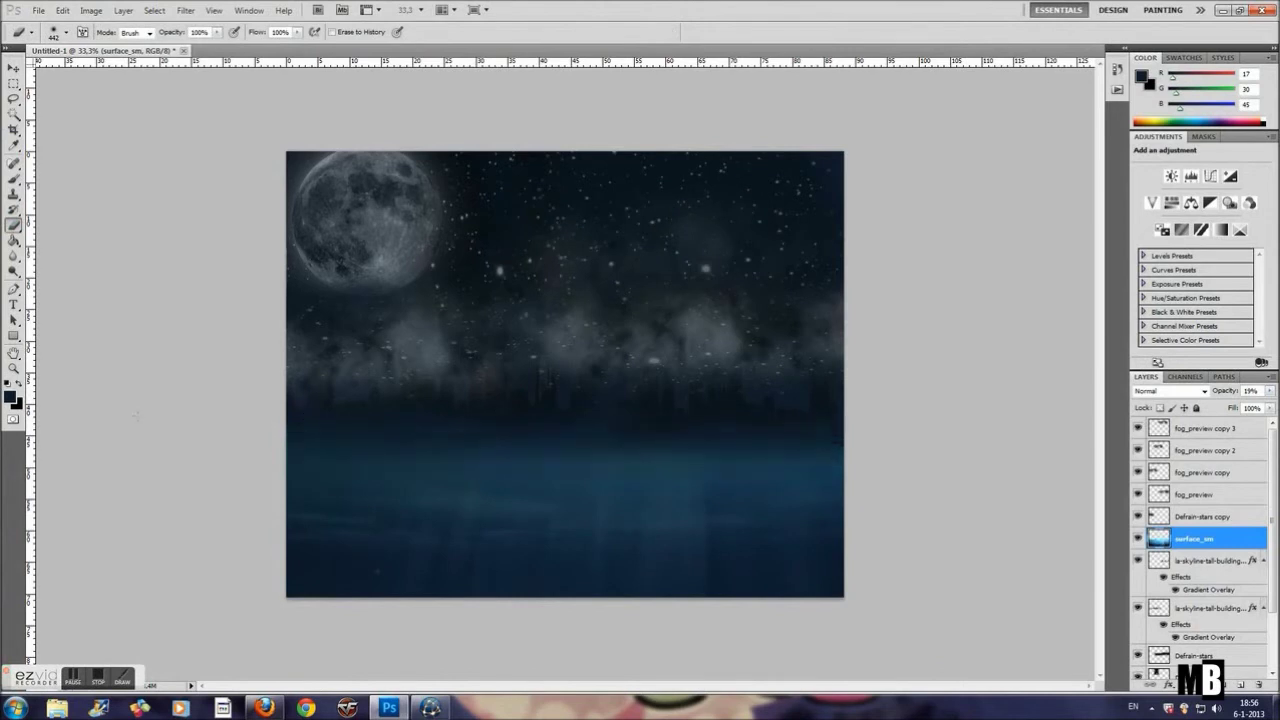
# Move surface_sm below the star layers and add a low-opacity black Color Overlay.
pyautogui.scroll(-3, 1170, 617)
pyautogui.moveTo(1157, 459); pyautogui.dragTo(1190, 636)
pyautogui.rightClick(1195, 625)
pyautogui.click(1130, 322)
pyautogui.click(720, 483)
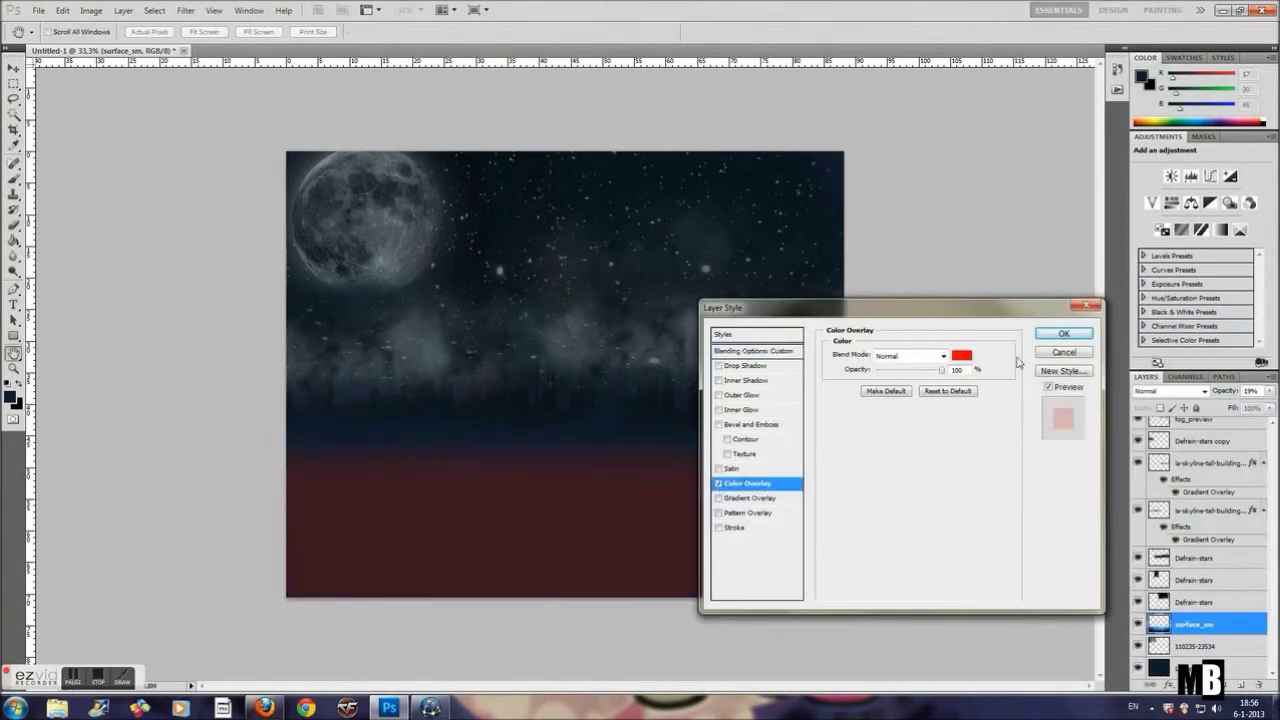
pyautogui.click(968, 390)
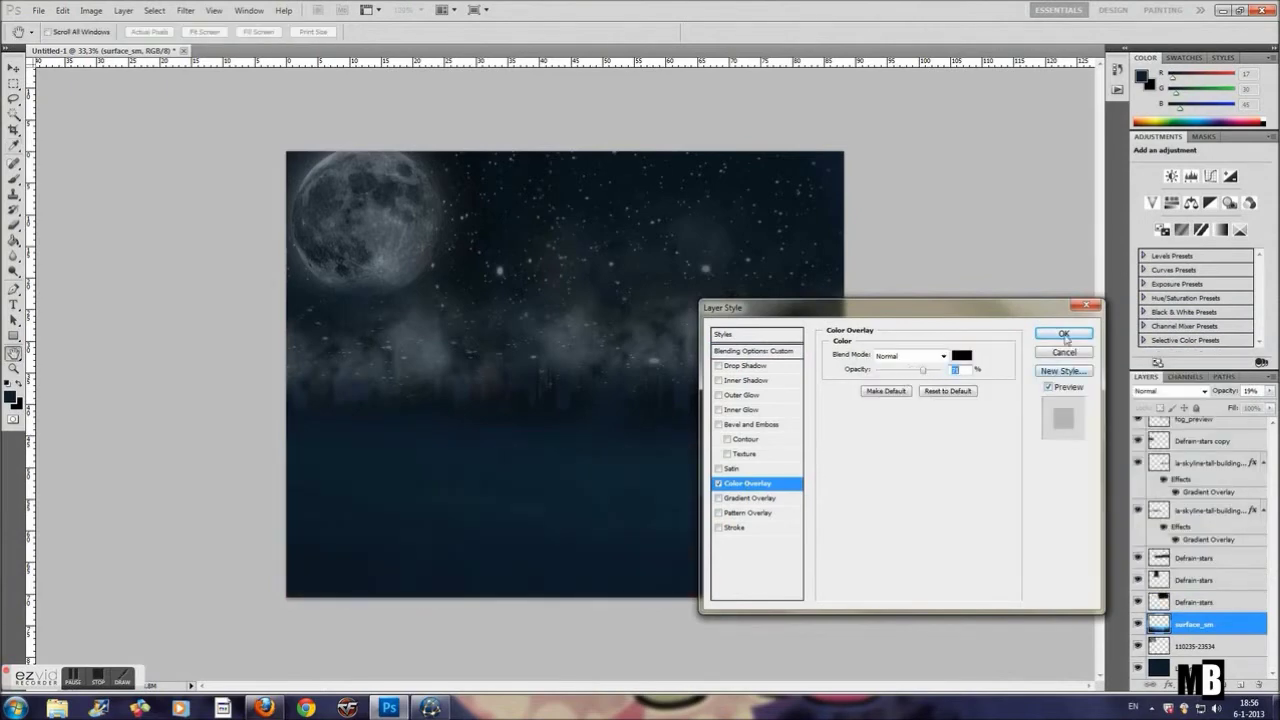
pyautogui.click(1064, 334)
# Duplicate the upper skyline layer to make a third skyline copy.
pyautogui.scroll(2, 1200, 550)
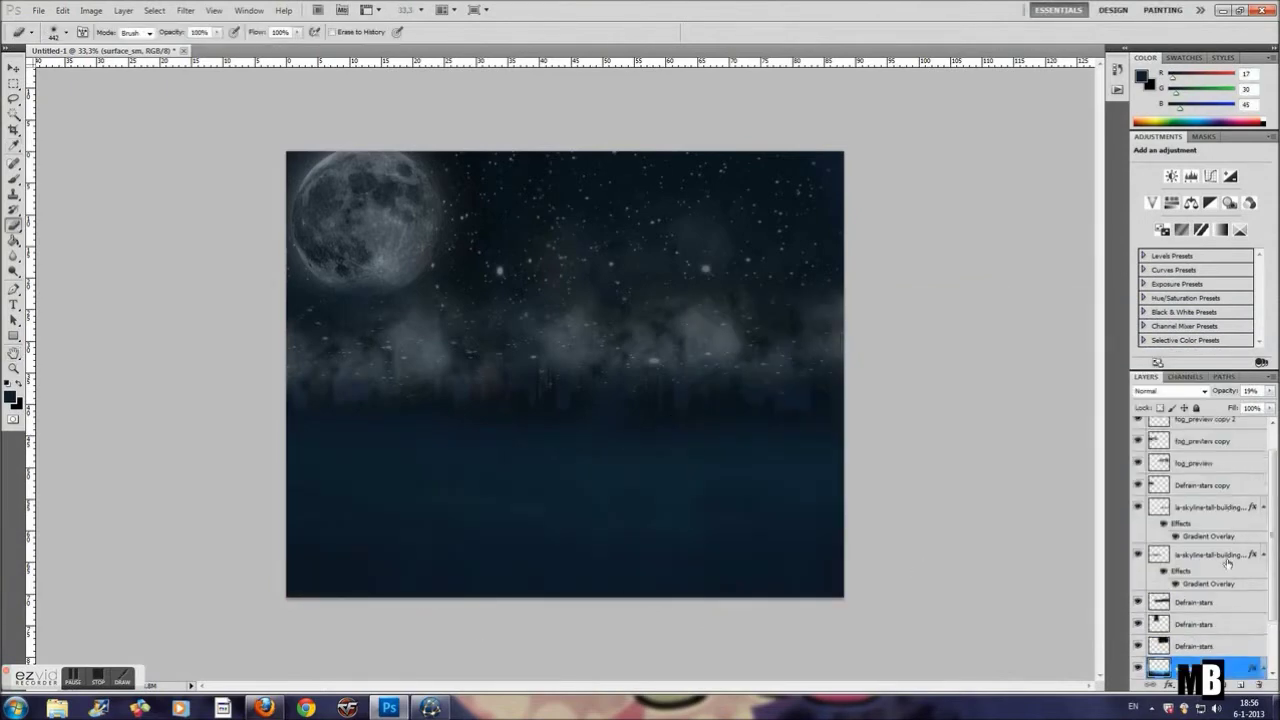
pyautogui.rightClick(1205, 554)
pyautogui.click(1130, 272)
pyautogui.click(754, 214)
# Flip the skyline copy vertically and move it down onto the water.
pyautogui.click(62, 10)
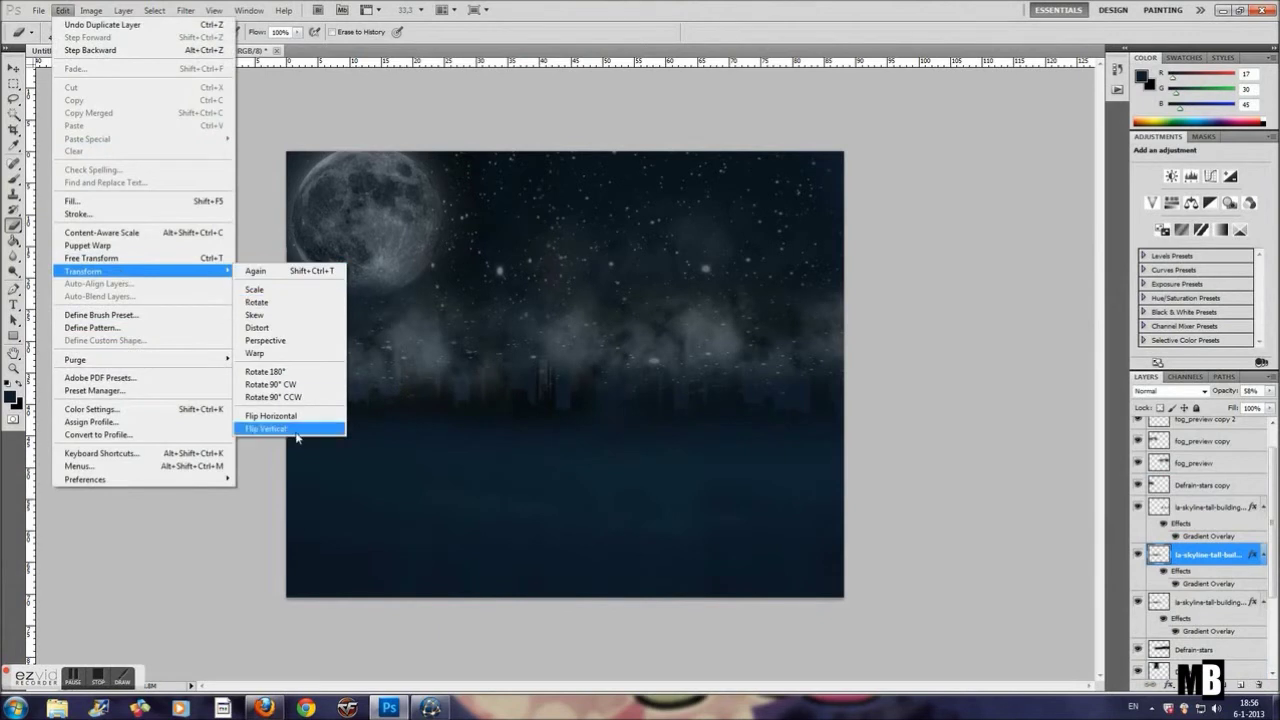
pyautogui.click(290, 433)
pyautogui.press('v')
pyautogui.moveTo(387, 272); pyautogui.dragTo(387, 462)
# Try a dark grey Color Overlay on the reflection, then turn it back off.
pyautogui.rightClick(1205, 556)
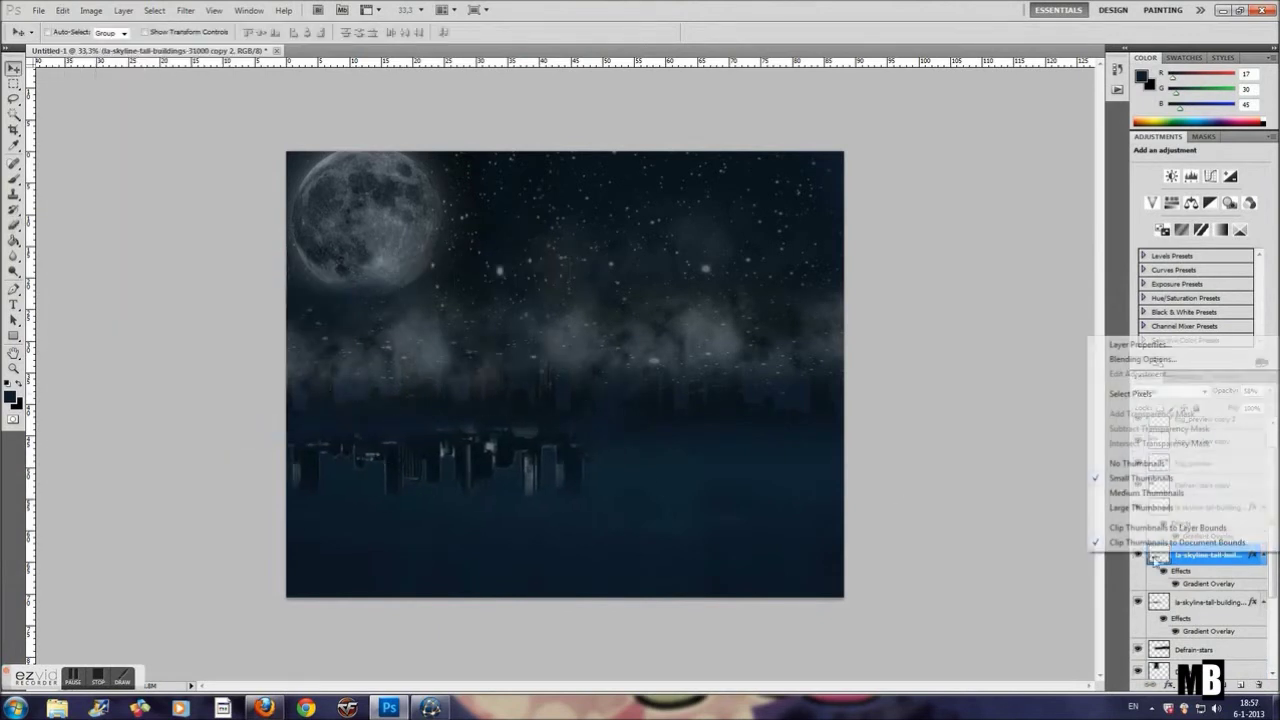
pyautogui.click(1140, 343)
pyautogui.click(745, 483)
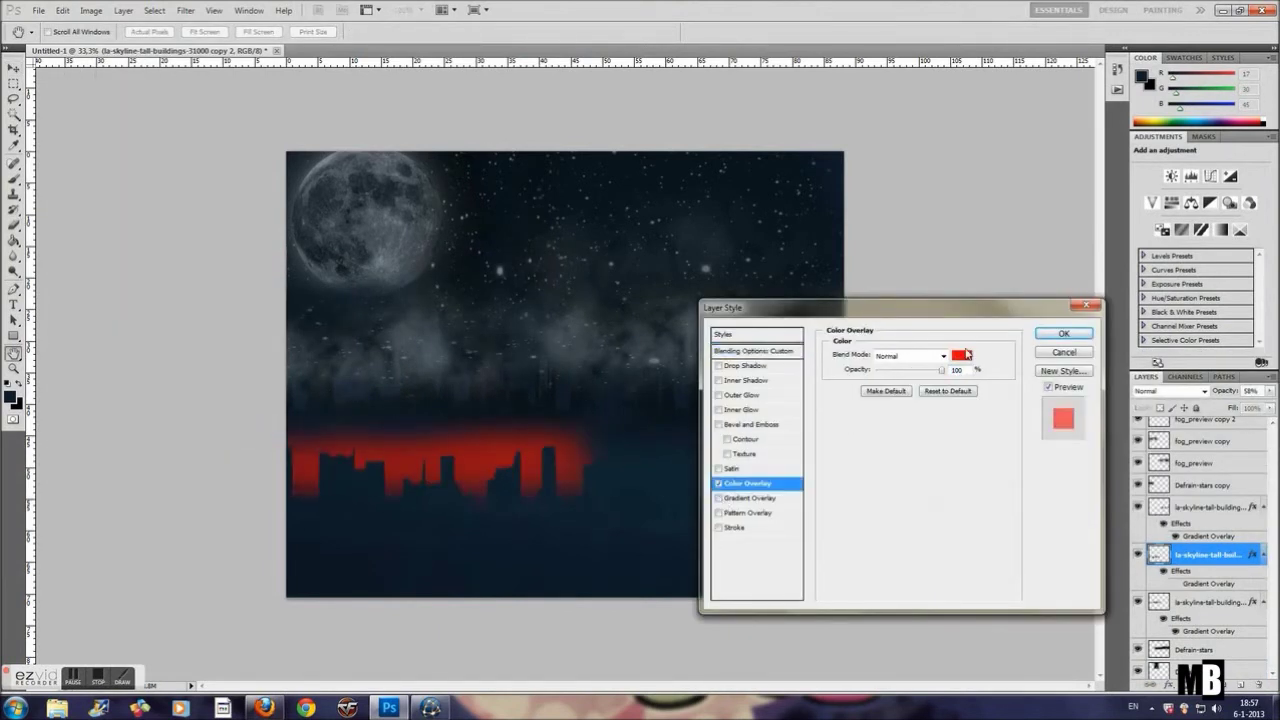
pyautogui.click(961, 355)
pyautogui.click(891, 531)
pyautogui.click(1171, 375)
pyautogui.moveTo(920, 377); pyautogui.dragTo(940, 385)
pyautogui.click(718, 484)
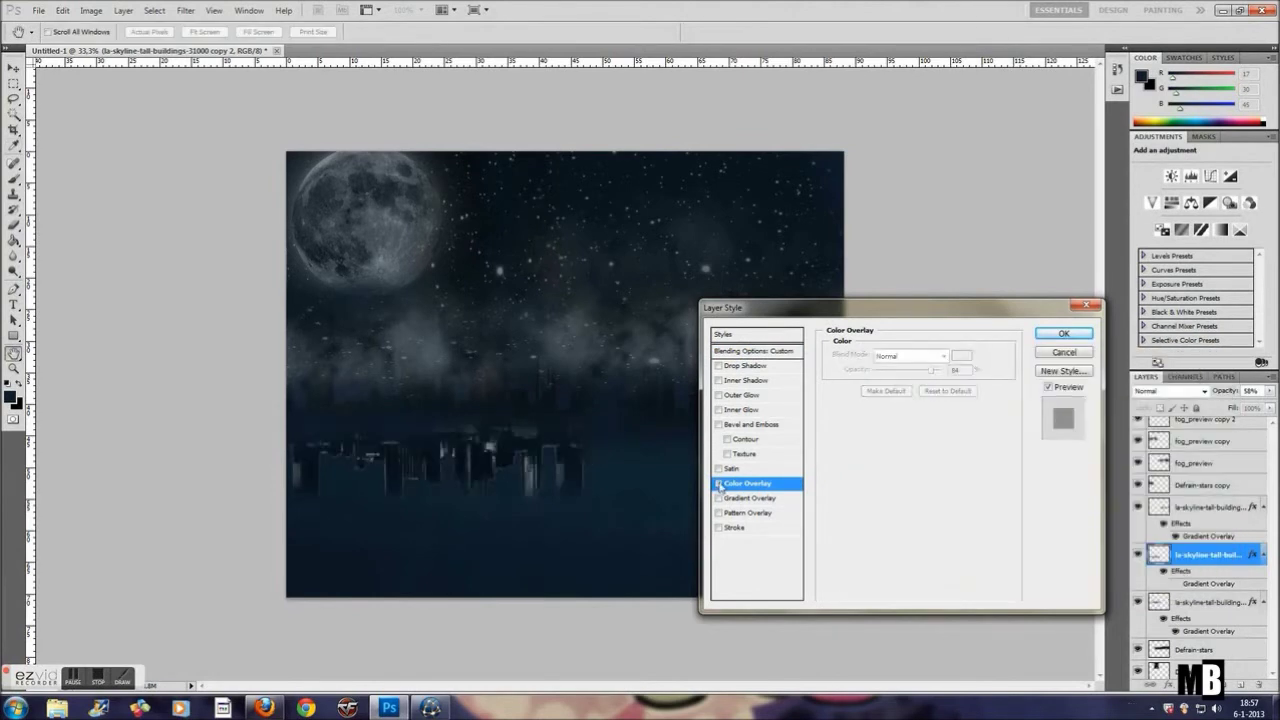
pyautogui.click(1057, 342)
# Select the reflected skyline's pixels, then clear the selection.
pyautogui.press('b')
pyautogui.keyDown('ctrl'); pyautogui.click(1158, 554); pyautogui.keyUp('ctrl')
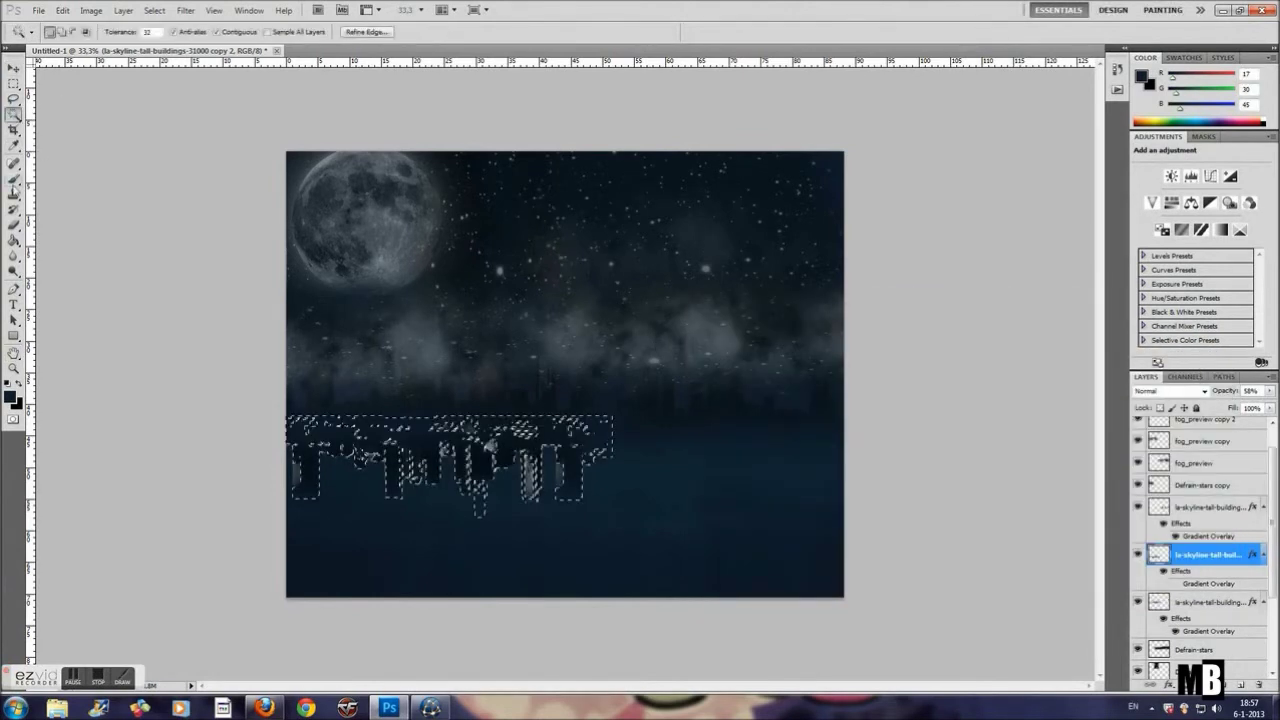
pyautogui.press('w')
pyautogui.hotkey('ctrl', 'd')
# Give the reflected skyline a black Color Overlay.
pyautogui.rightClick(1197, 558)
pyautogui.click(1140, 245)
pyautogui.click(745, 483)
pyautogui.click(1043, 352)
pyautogui.press('Return')
pyautogui.click(1063, 333)
pyautogui.press('b')
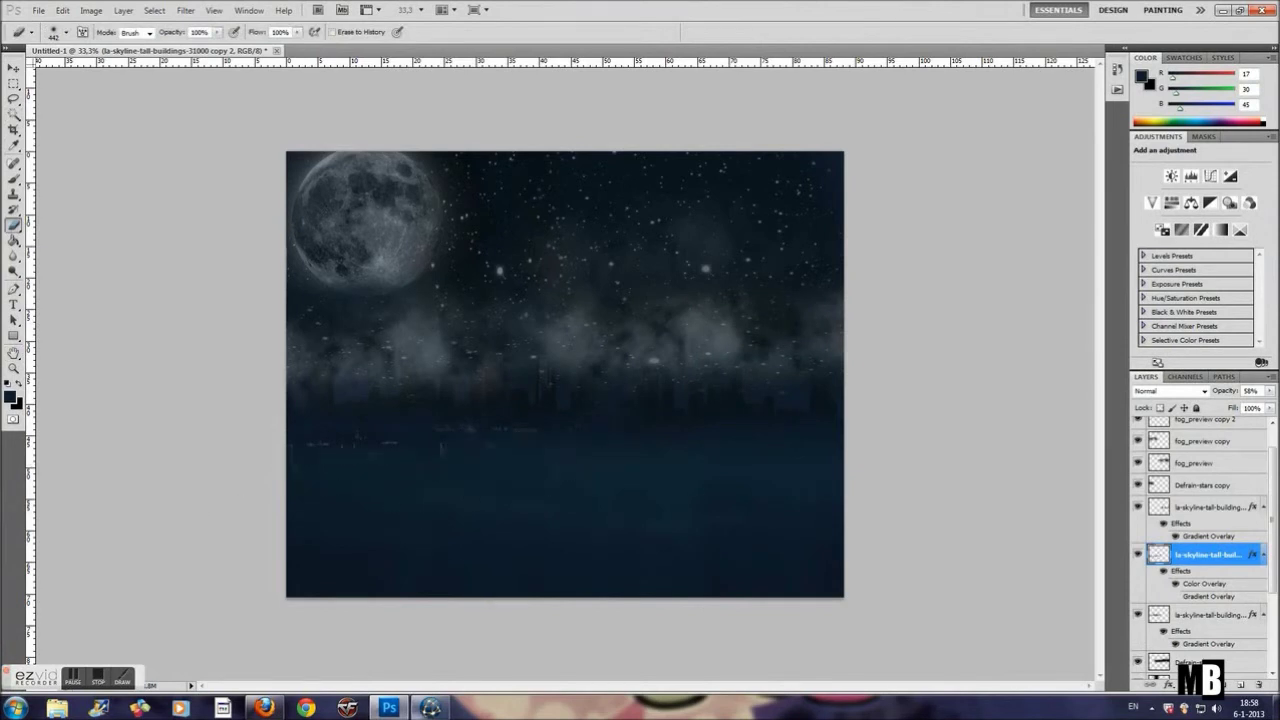
# Duplicate the upper skyline layer, flip it vertically and shift it down-right onto the water.
pyautogui.click(1204, 507)
pyautogui.rightClick(1204, 507)
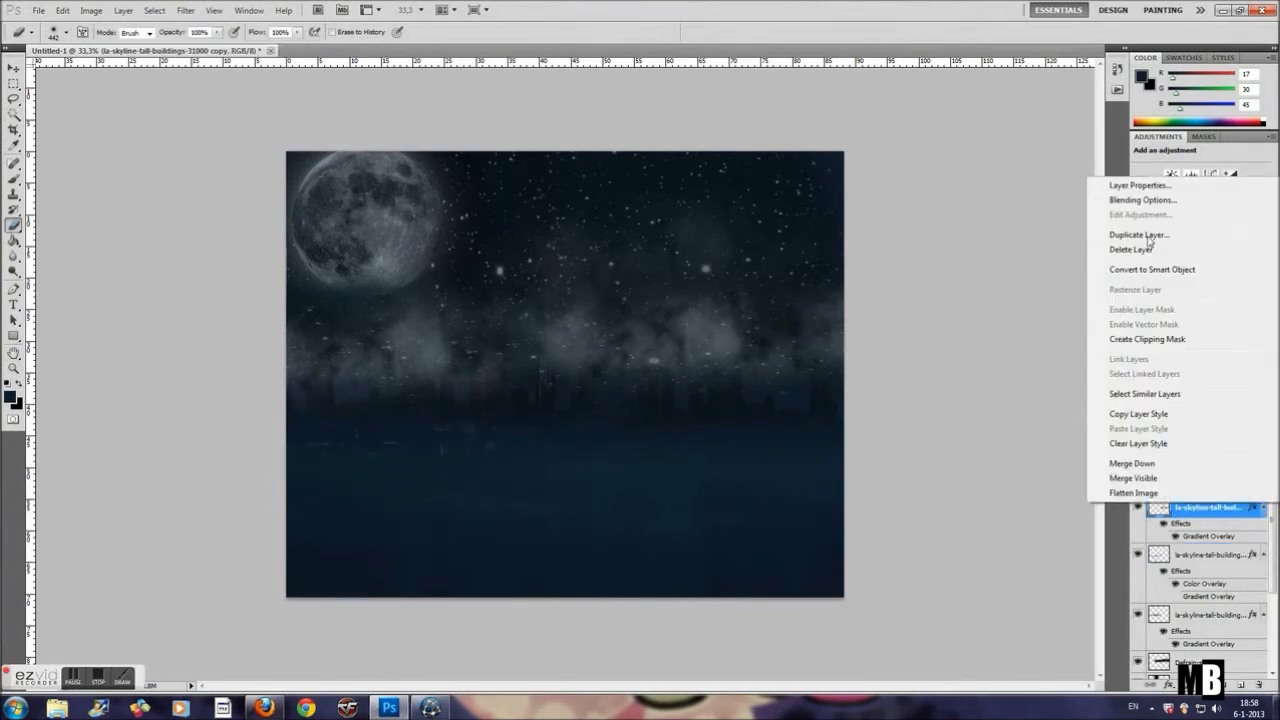
pyautogui.click(1145, 240)
pyautogui.press('Return')
pyautogui.click(62, 10)
pyautogui.click(270, 429)
pyautogui.press('v')
pyautogui.moveTo(657, 454); pyautogui.dragTo(667, 475)
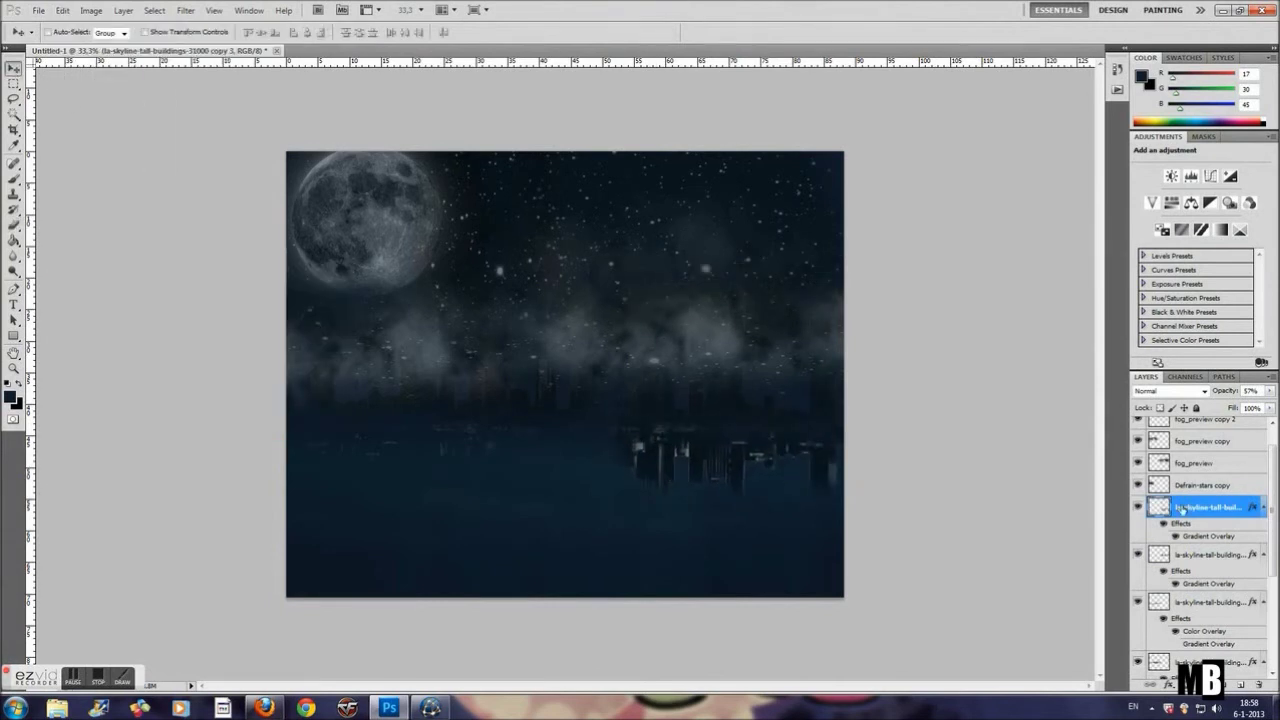
pyautogui.click(14, 224)
# Add a dark grey Color Overlay to the new reflection layer.
pyautogui.rightClick(1215, 507)
pyautogui.click(1140, 203)
pyautogui.click(718, 483)
pyautogui.click(948, 355)
pyautogui.click(1182, 379)
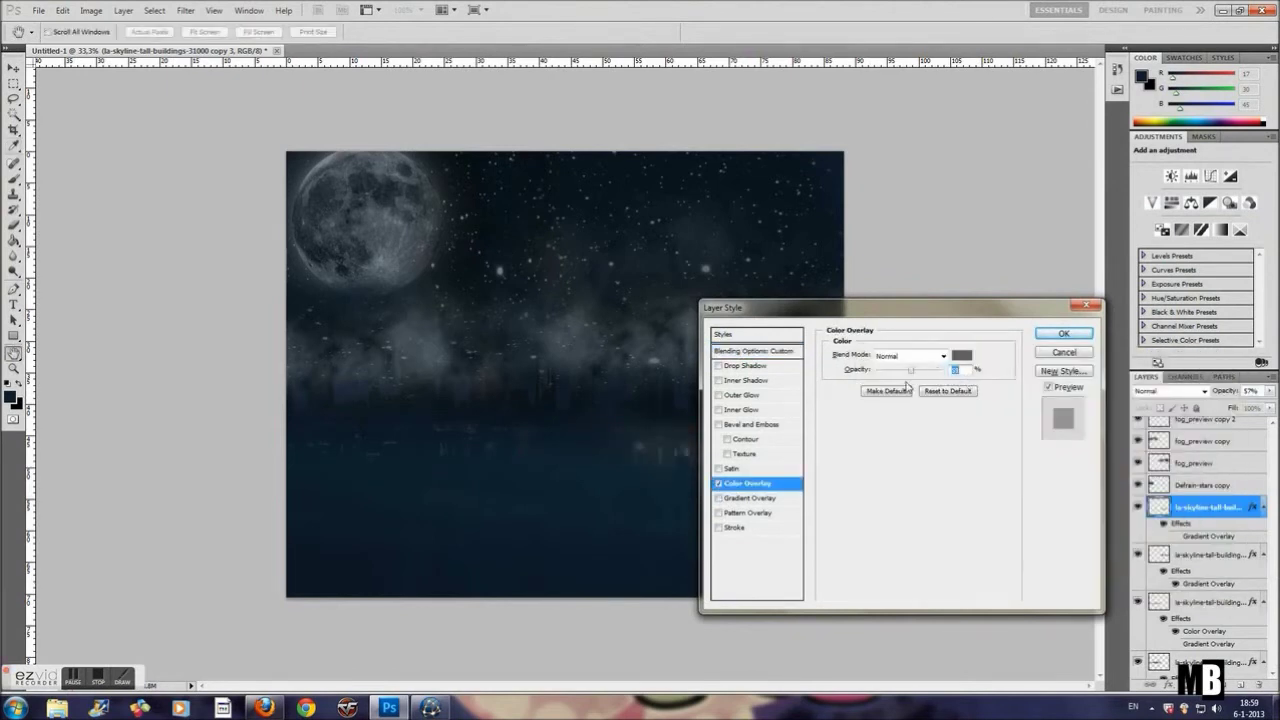
pyautogui.press('Return')
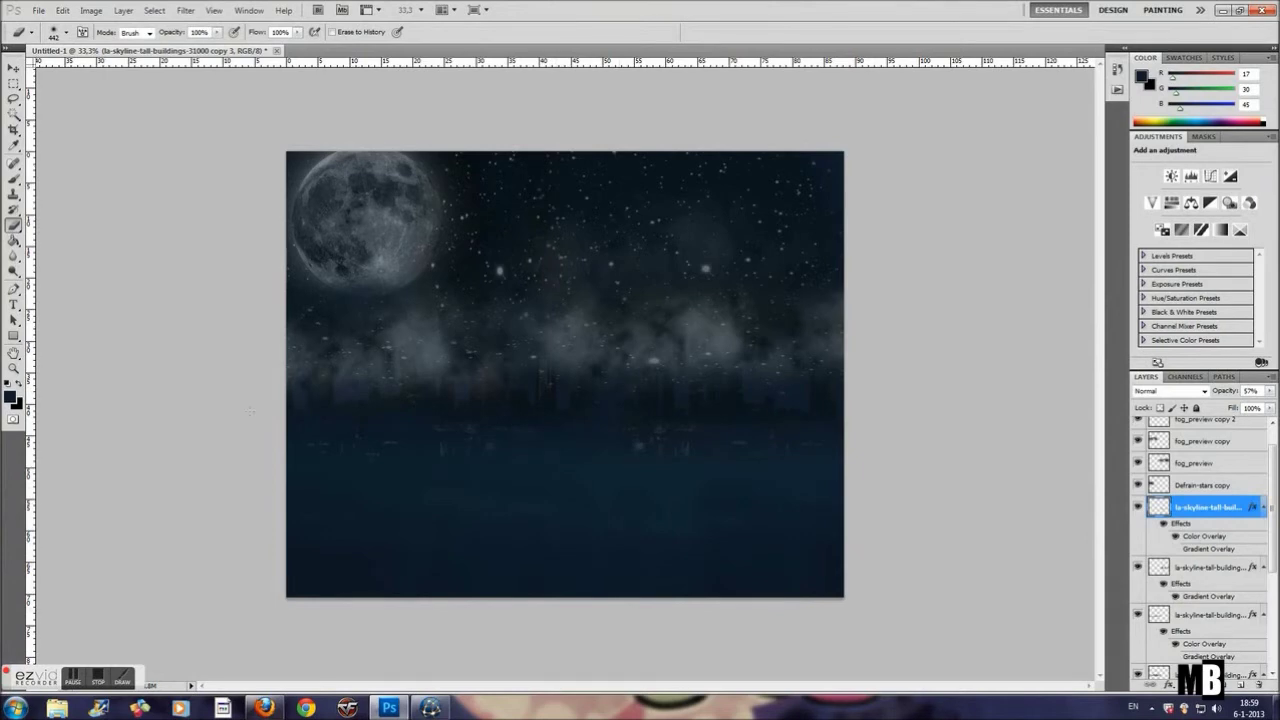
pyautogui.click(66, 32)
# Create Layer 2 and set a white foreground colour for the Brush tool.
pyautogui.click(123, 10)
pyautogui.click(300, 22)
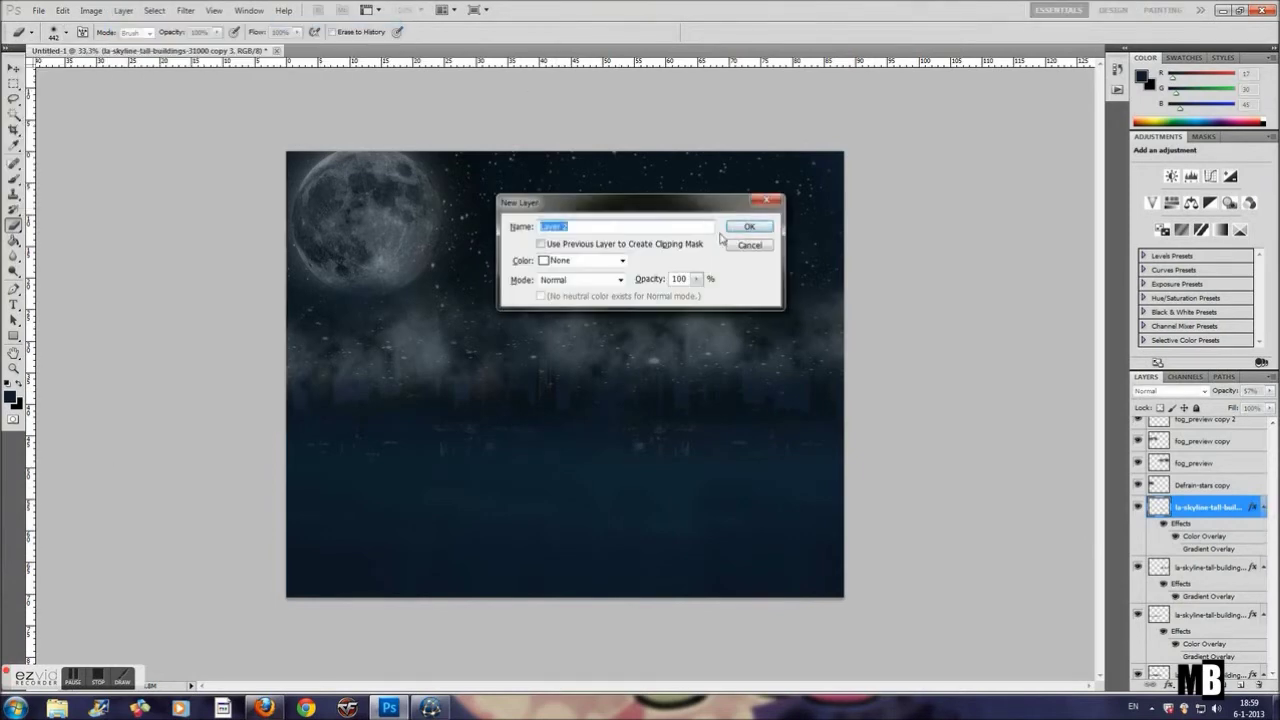
pyautogui.click(751, 226)
pyautogui.click(66, 32)
pyautogui.scroll(-3, 90, 160)
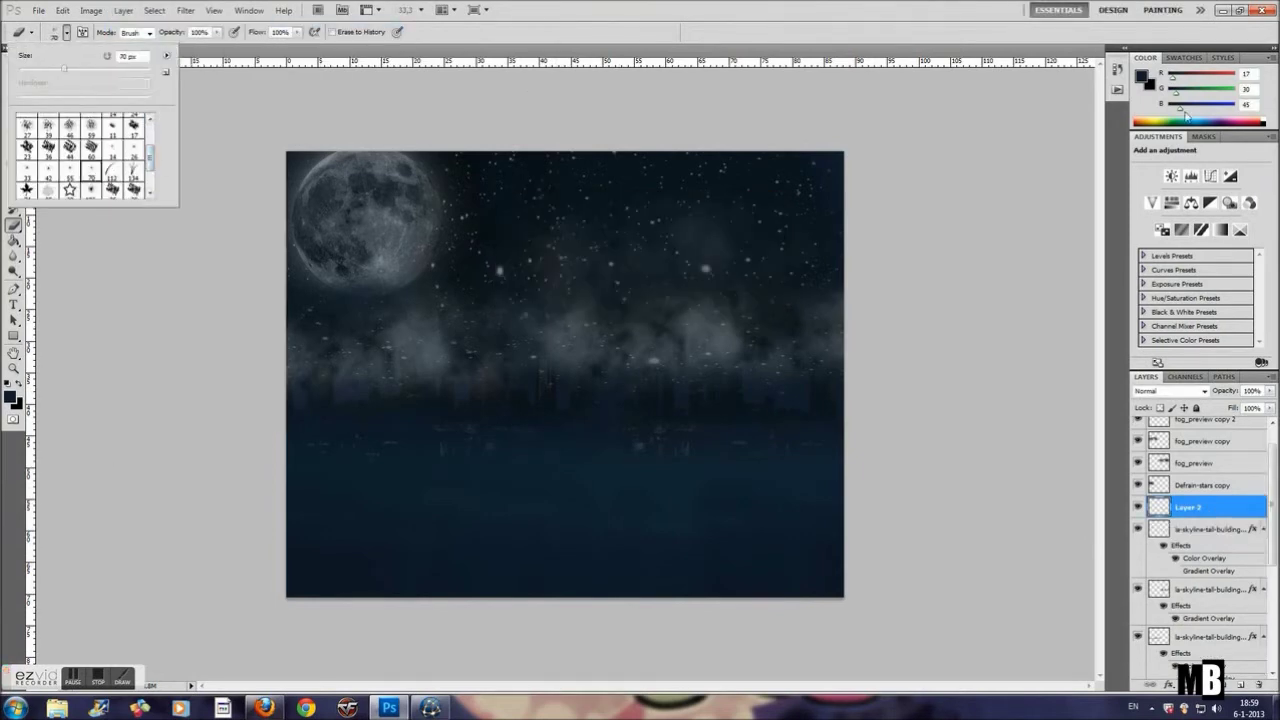
pyautogui.click(12, 398)
pyautogui.click(1180, 379)
pyautogui.press('b')
pyautogui.click(66, 32)
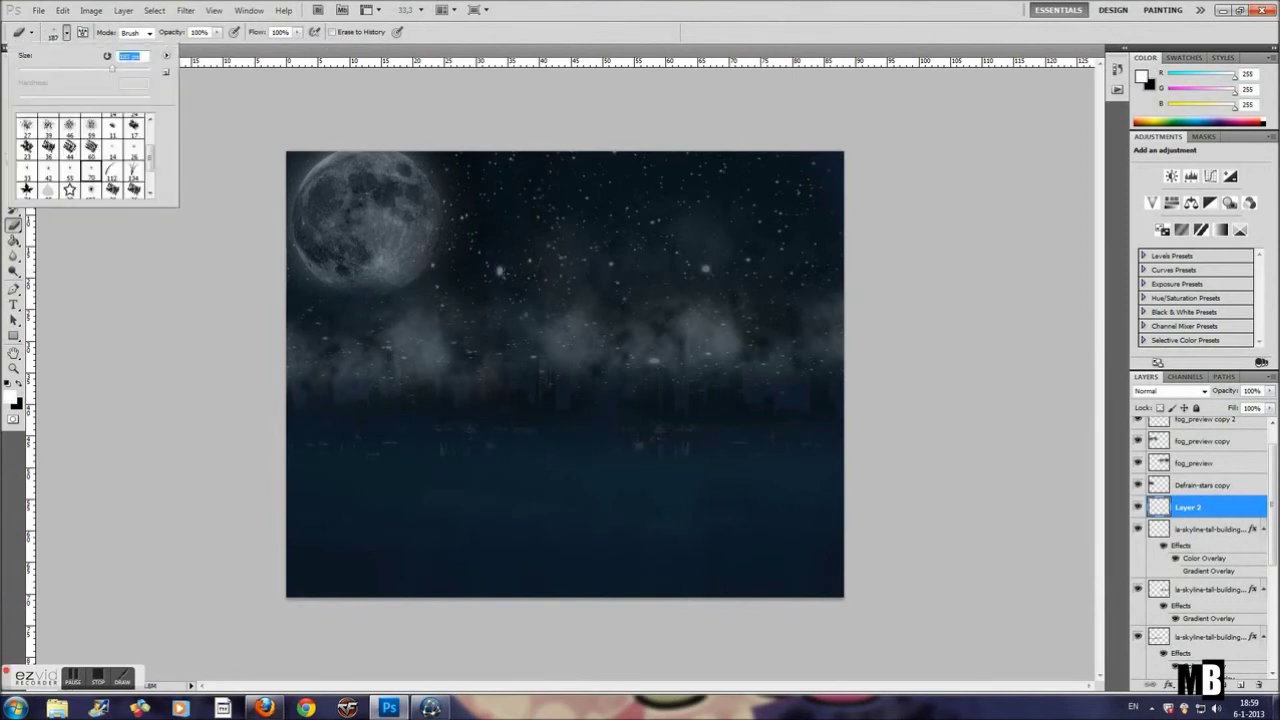
pyautogui.press('Return')
# Drag Layer 2 to the top of the stack and browse the other layers.
pyautogui.moveTo(1188, 507); pyautogui.dragTo(1190, 428)
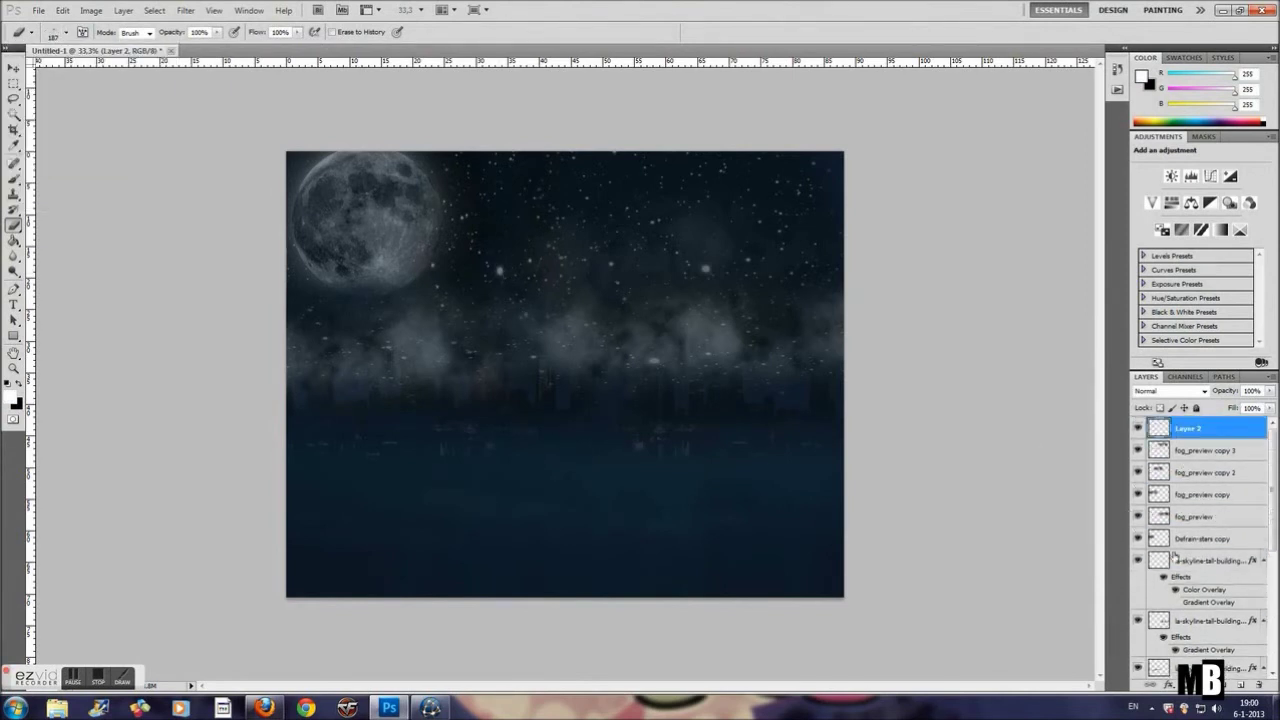
pyautogui.click(1192, 496)
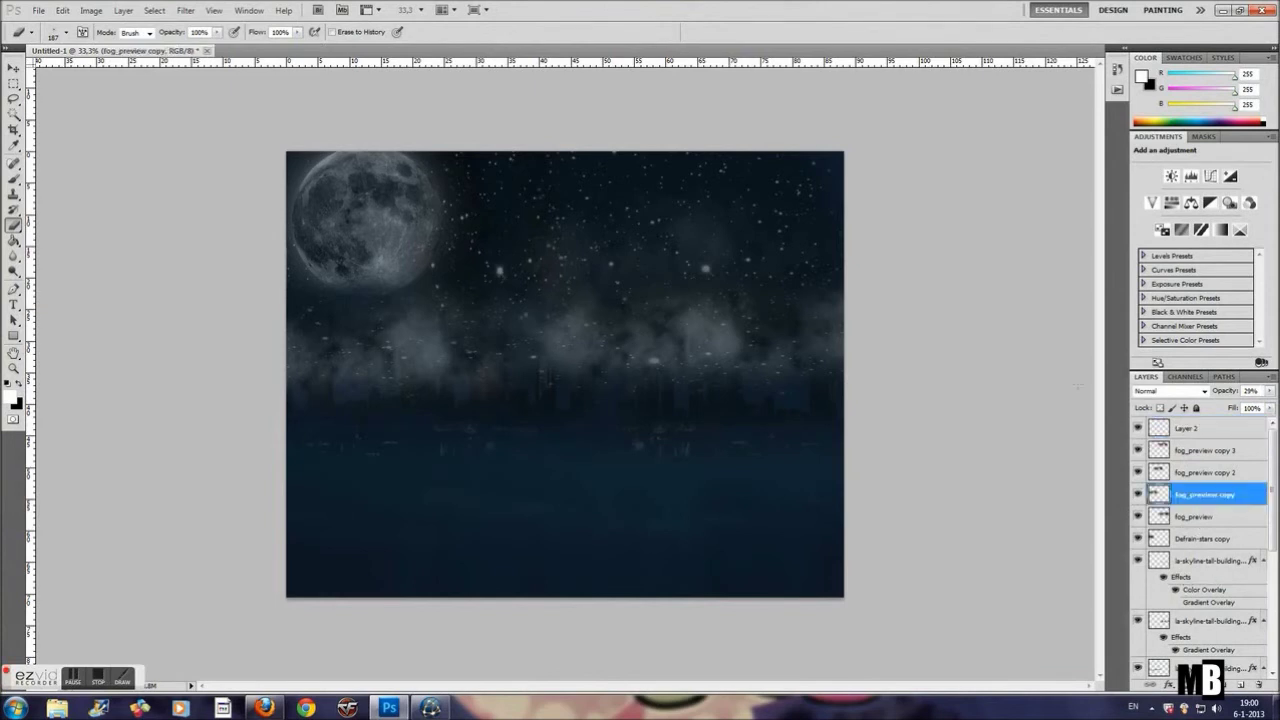
pyautogui.click(1193, 451)
pyautogui.scroll(-3, 1200, 550)
pyautogui.scroll(-3, 1200, 550)
pyautogui.click(1199, 647)
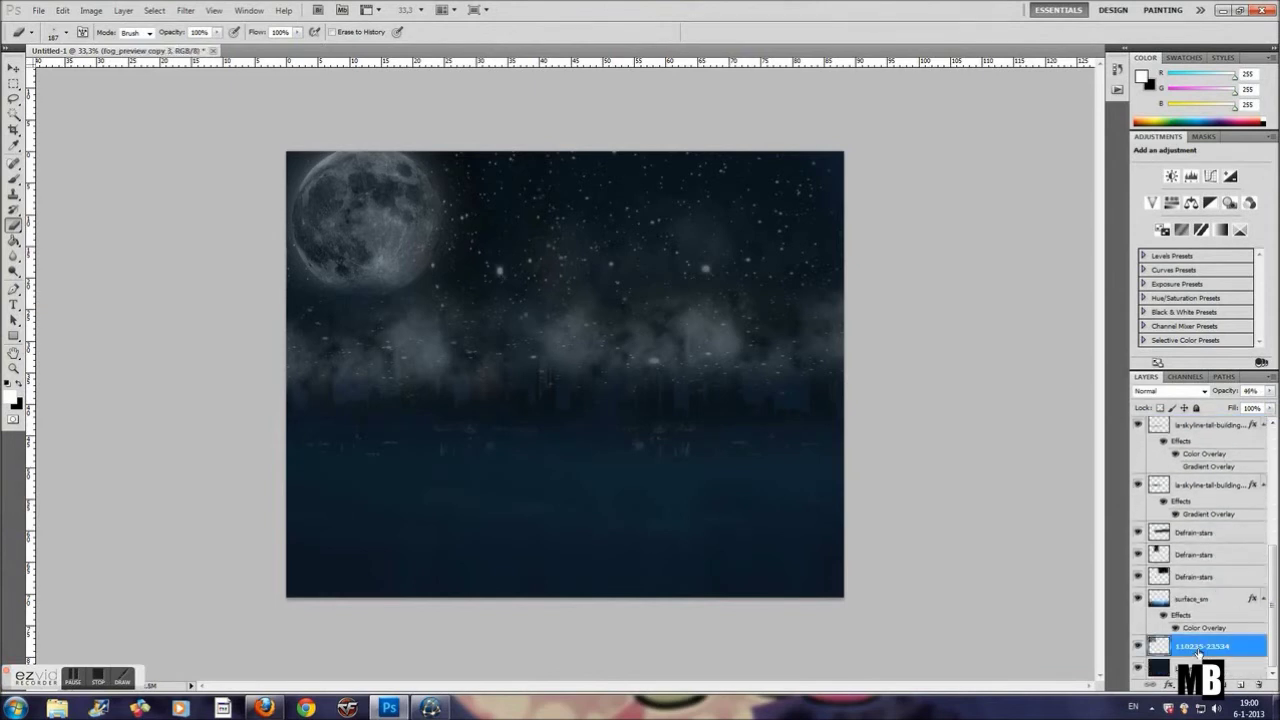
pyautogui.scroll(3, 1200, 550)
pyautogui.scroll(1, 1200, 550)
pyautogui.click(1200, 463)
# Sample a dark foreground colour from the canvas for the brush.
pyautogui.click(1142, 78)
pyautogui.click(823, 577)
pyautogui.press('Return')
pyautogui.press('b')
pyautogui.press('b')
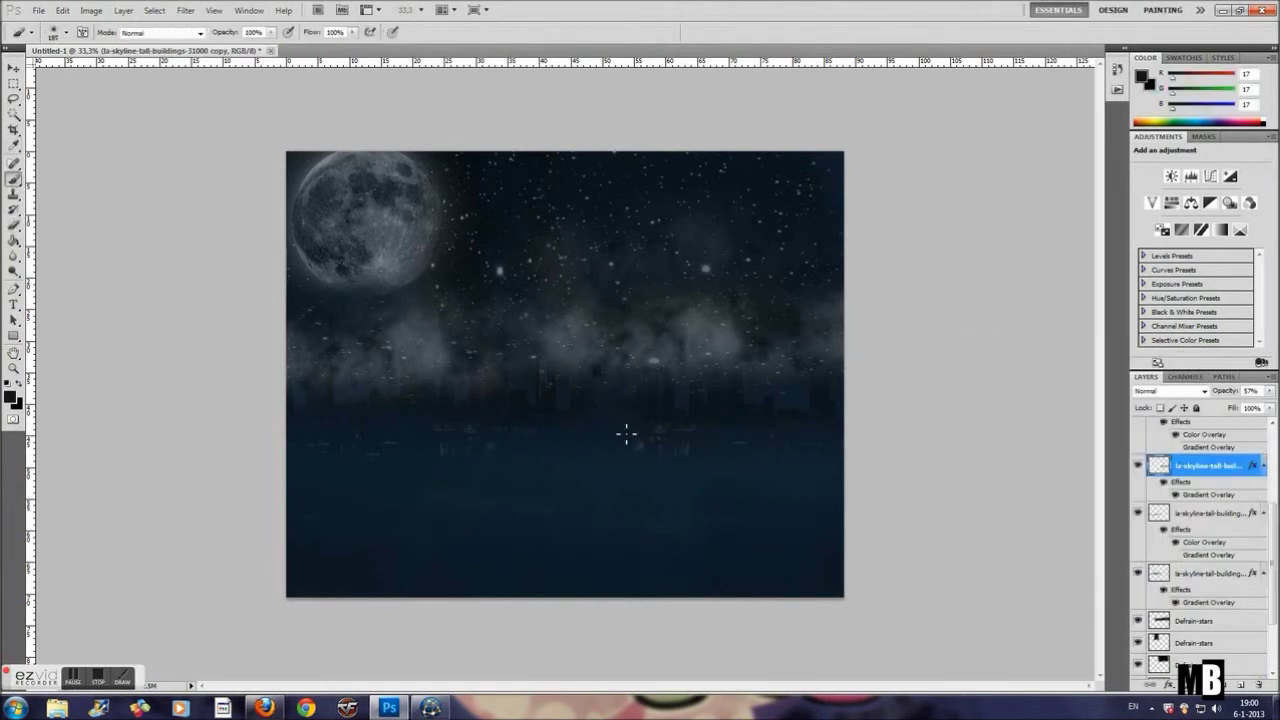
pyautogui.click(58, 32)
pyautogui.press('Return')
# Set the brush size to 101 px.
pyautogui.click(58, 32)
pyautogui.moveTo(87, 68); pyautogui.dragTo(84, 72)
pyautogui.press('Return')
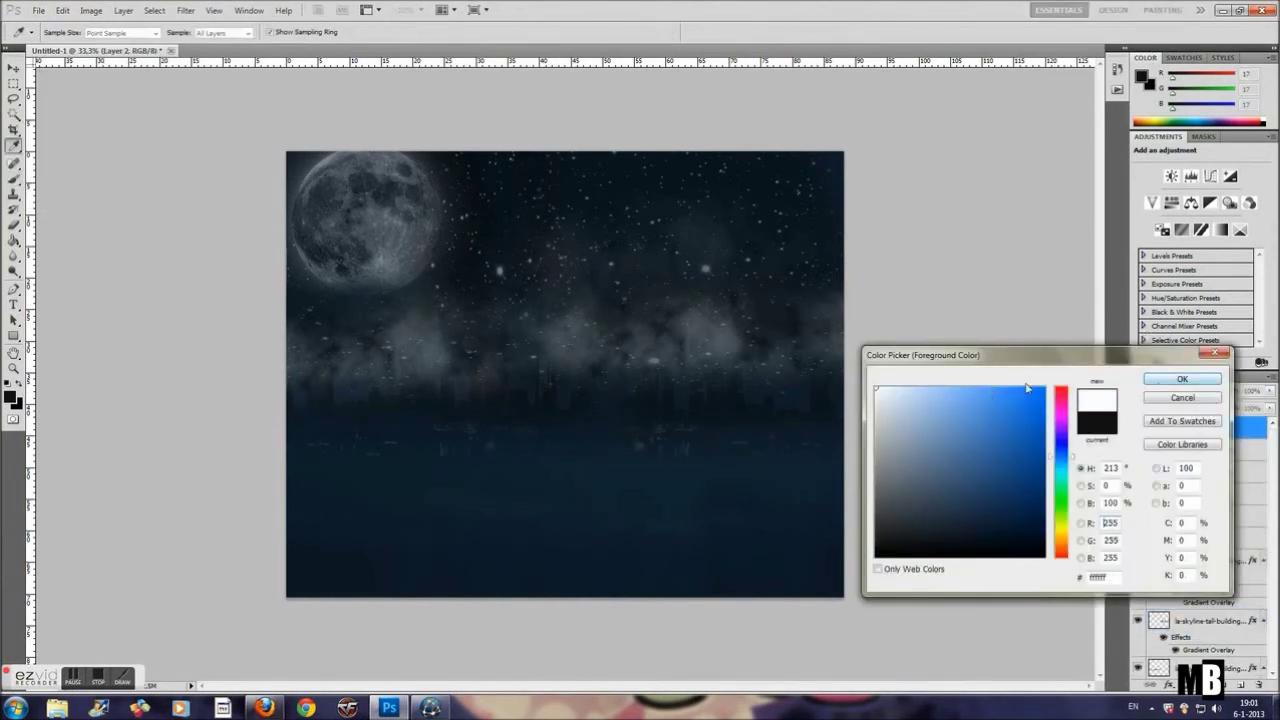
pyautogui.click(58, 32)
pyautogui.scroll(-3, 80, 150)
pyautogui.press('Return')
pyautogui.click(58, 32)
pyautogui.write('101')
pyautogui.press('Return')
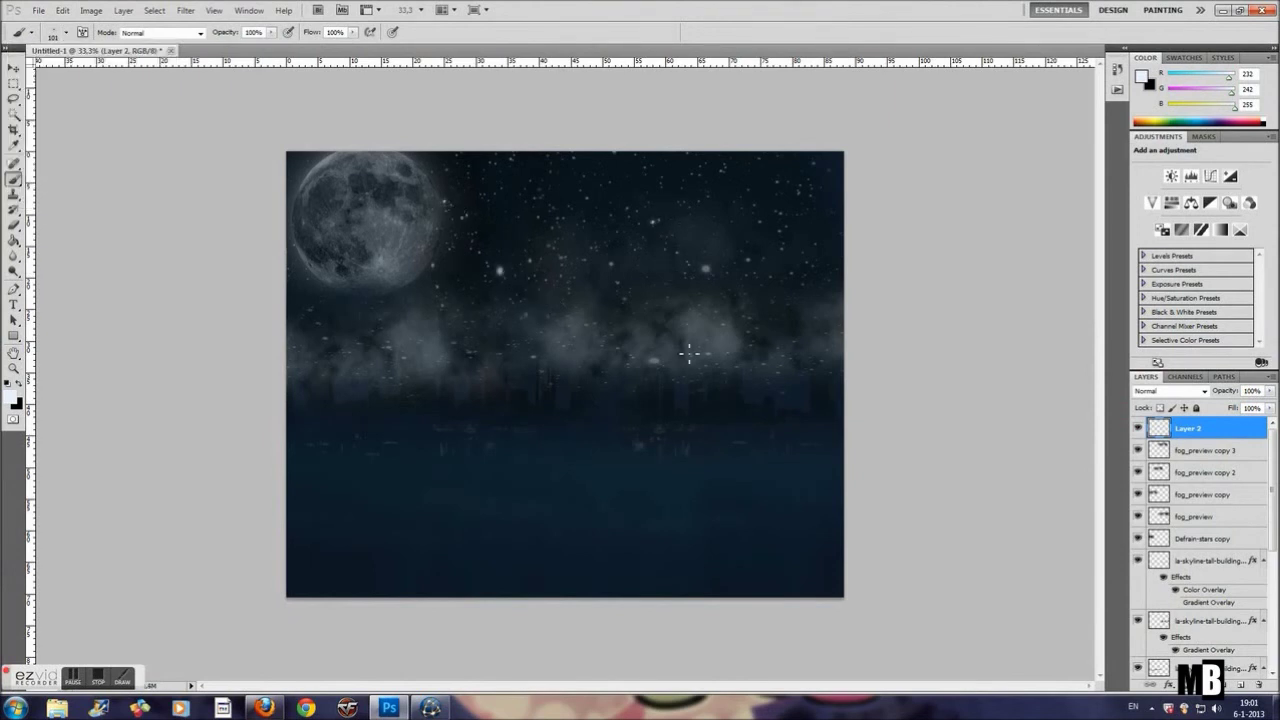
pyautogui.scroll(-1, 1222, 556)
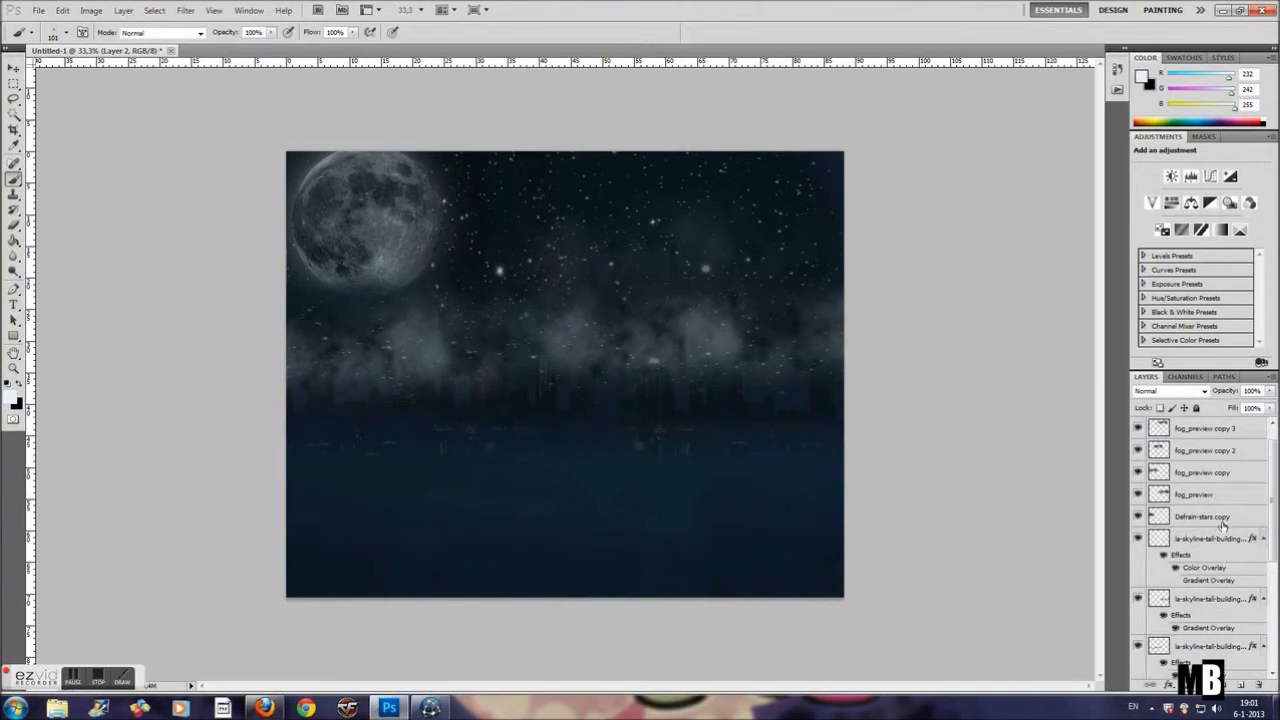
pyautogui.scroll(-1, 1228, 537)
# Scale the Defrain-stars layer narrower by pulling in its left side.
pyautogui.click(1200, 643)
pyautogui.click(62, 10)
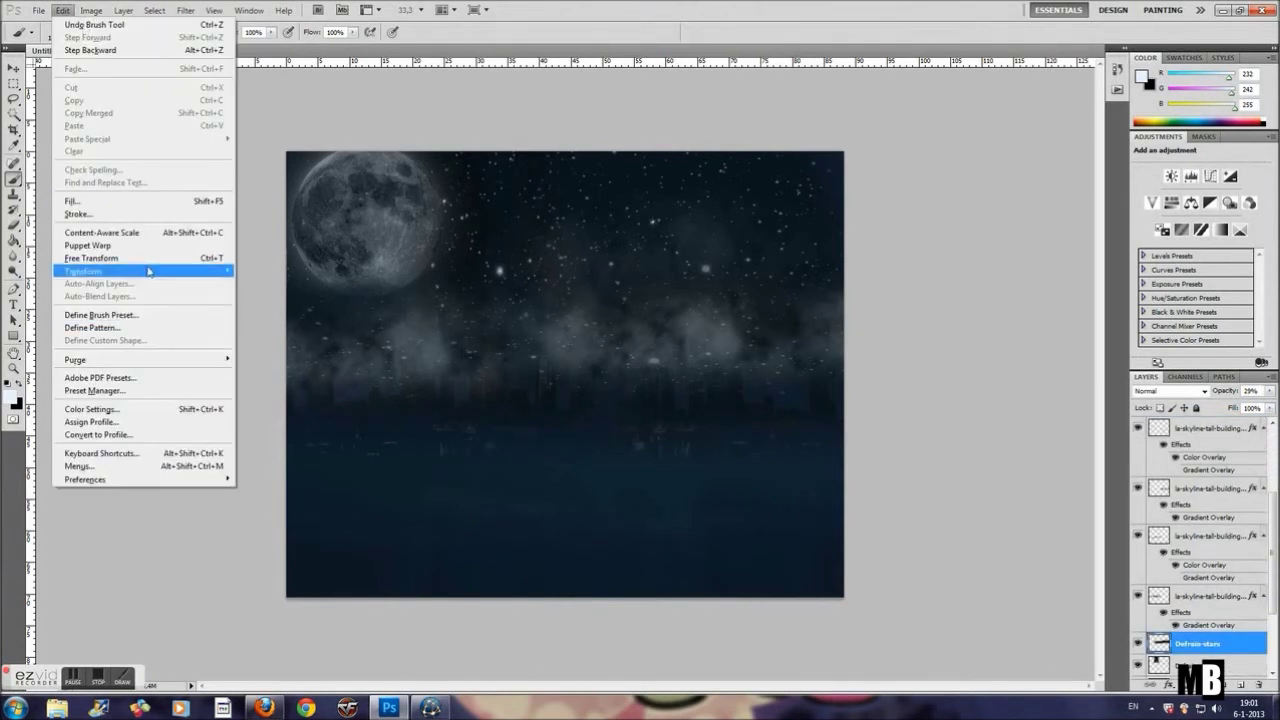
pyautogui.click(270, 285)
pyautogui.moveTo(406, 344); pyautogui.dragTo(457, 344)
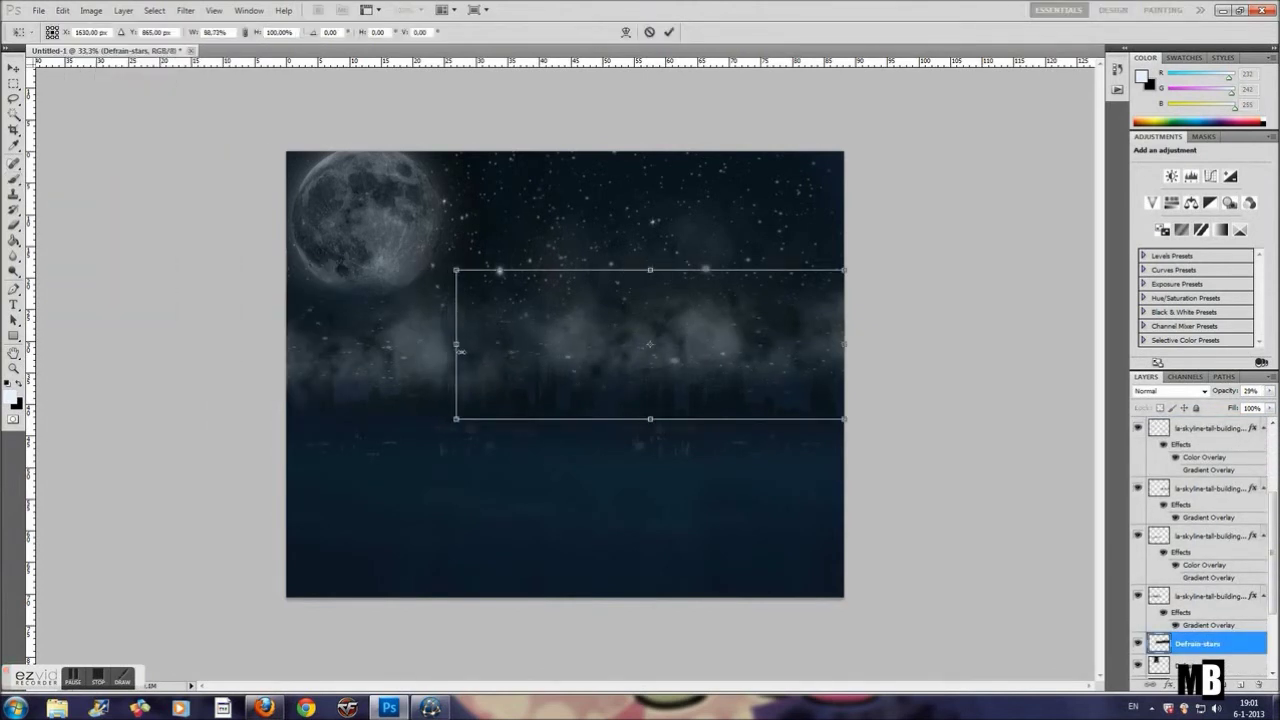
pyautogui.press('Return')
# Duplicate the stars layer as Defrain-stars copy 2.
pyautogui.rightClick(1178, 655)
pyautogui.click(1150, 370)
pyautogui.press('Return')
pyautogui.press('v')
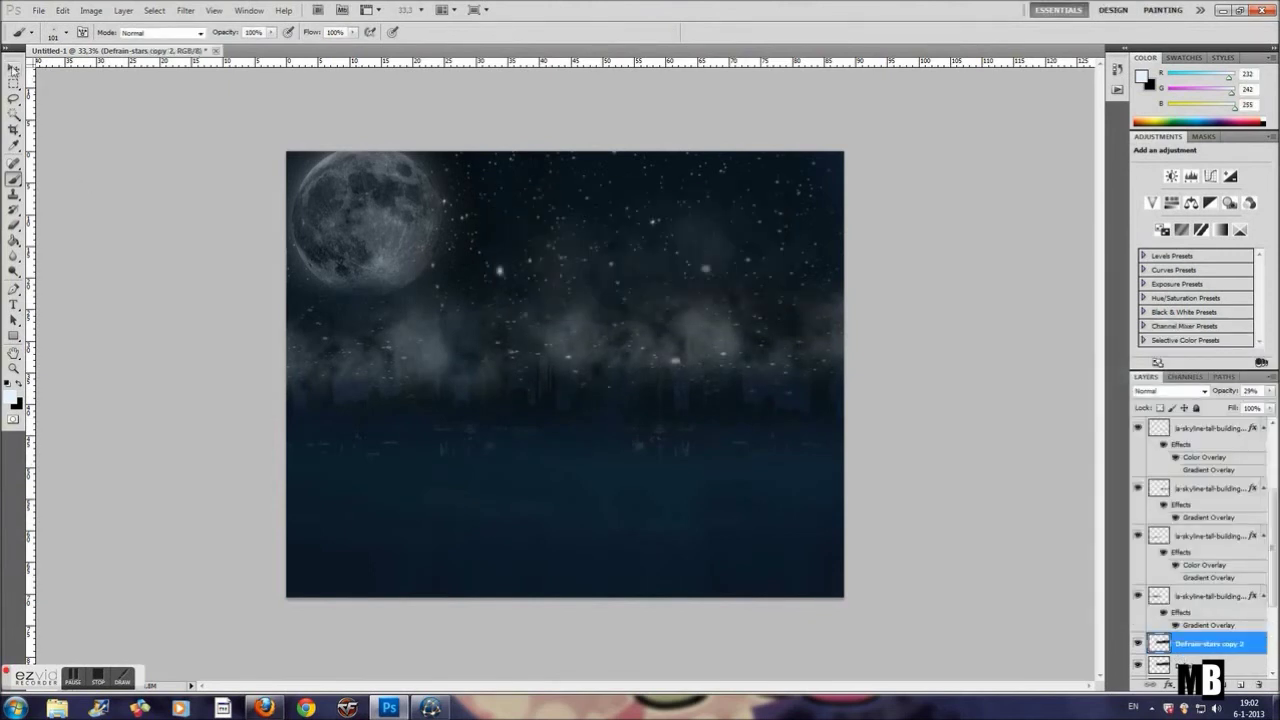
pyautogui.click(1270, 391)
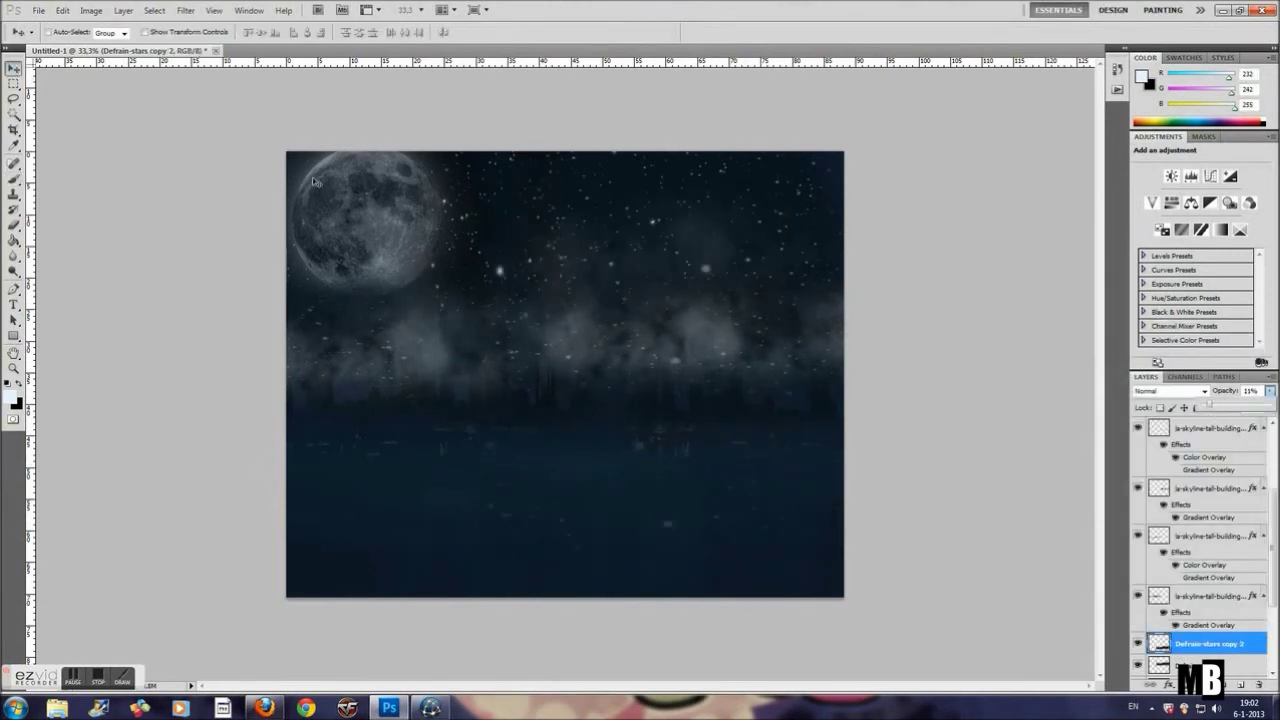
pyautogui.rightClick(1200, 645)
pyautogui.click(1049, 476)
pyautogui.scroll(-1, 1220, 600)
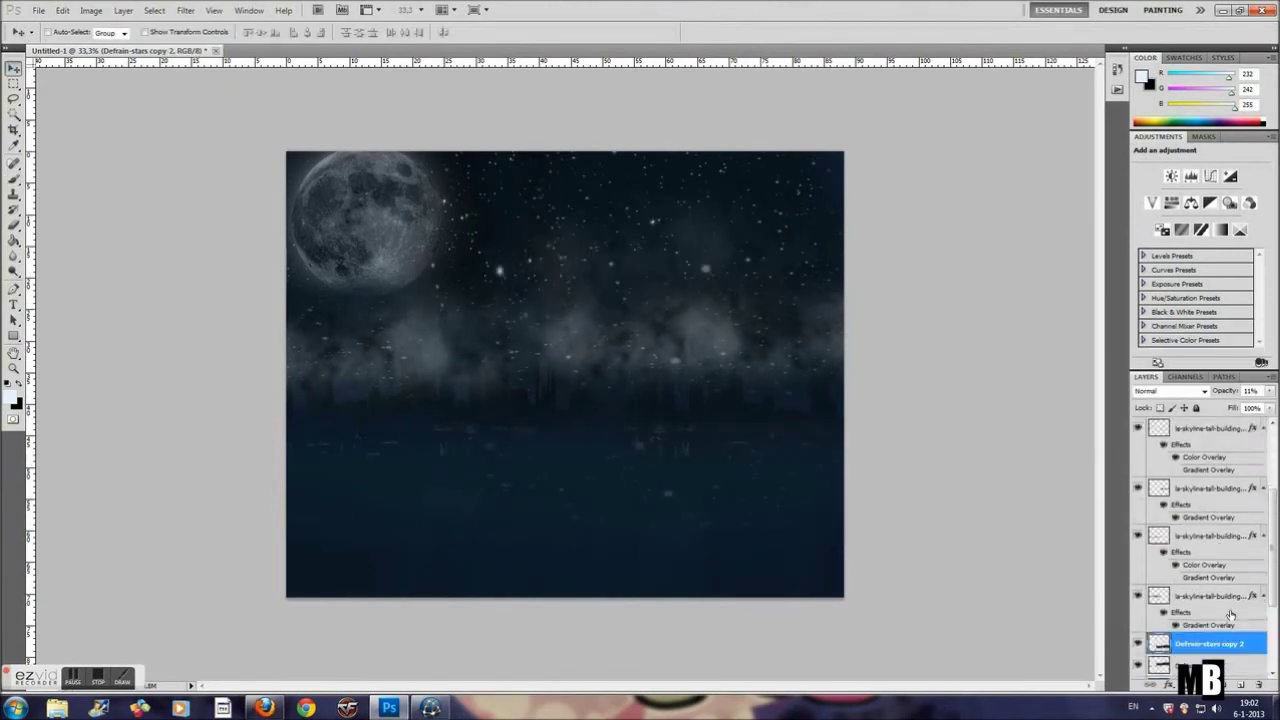
pyautogui.scroll(-2, 1230, 614)
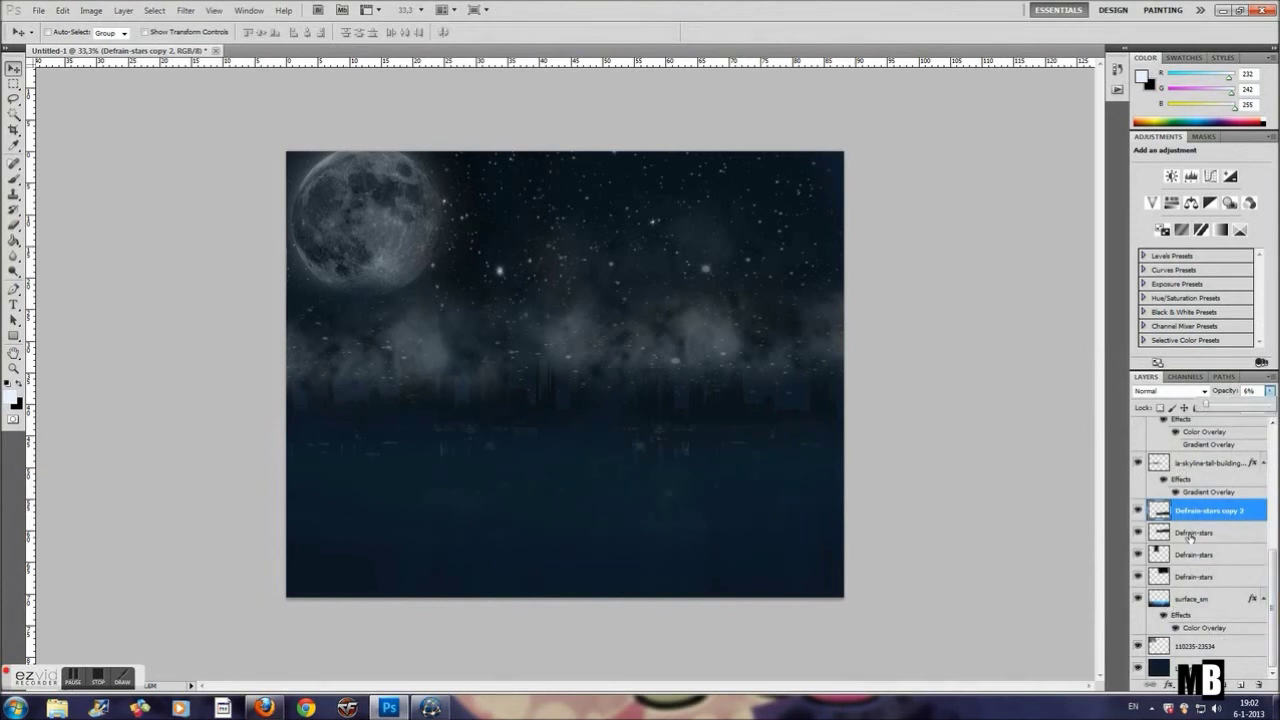
pyautogui.scroll(2, 1205, 534)
pyautogui.scroll(-2, 1202, 534)
pyautogui.scroll(1, 1200, 600)
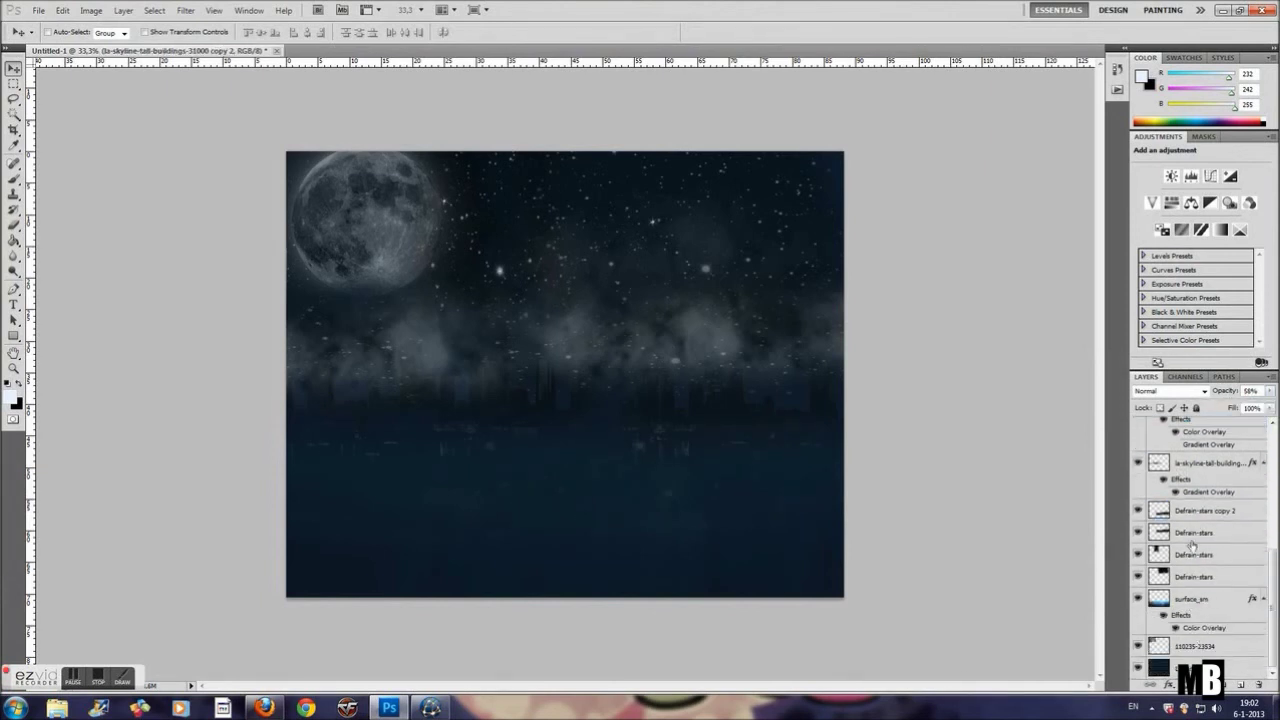
# Duplicate Defrain-stars as Defrain-stars copy 3 and lower its opacity to 11%.
pyautogui.rightClick(1190, 536)
pyautogui.click(1138, 261)
pyautogui.press('Return')
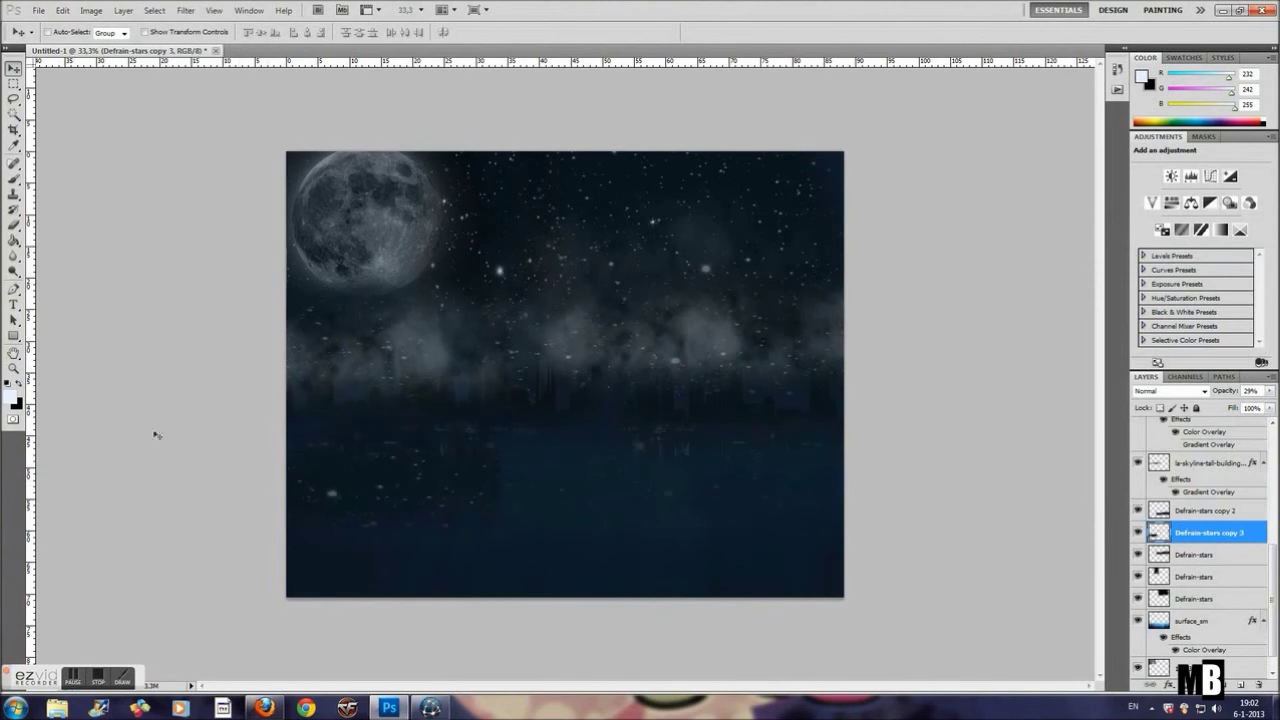
pyautogui.press('b')
pyautogui.click(1268, 391)
pyautogui.moveTo(1237, 416); pyautogui.dragTo(1211, 416)
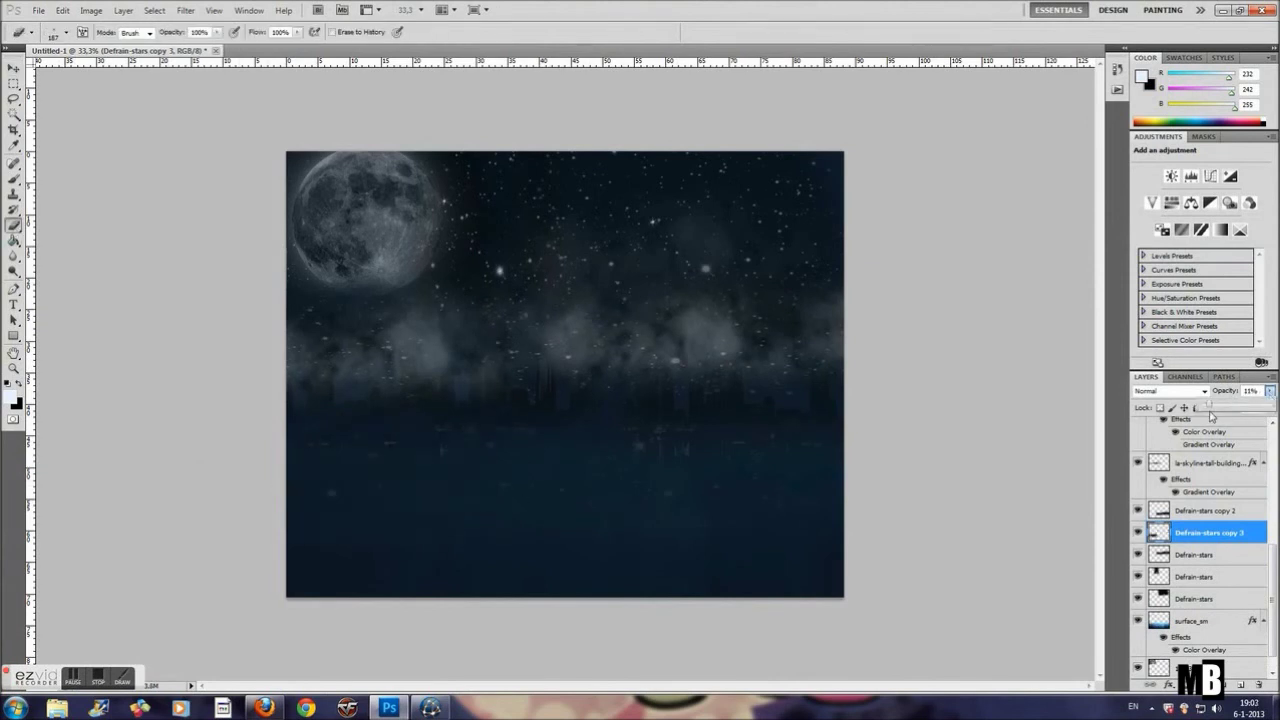
# Enlarge the brush to 411 px and drop the copy's opacity to 6%.
pyautogui.click(64, 32)
pyautogui.moveTo(120, 76); pyautogui.dragTo(128, 70)
pyautogui.click(1268, 391)
pyautogui.moveTo(1216, 410); pyautogui.dragTo(1208, 410)
pyautogui.hotkey('alt', ']')
pyautogui.hotkey('alt', ']')
pyautogui.hotkey('alt', ']')
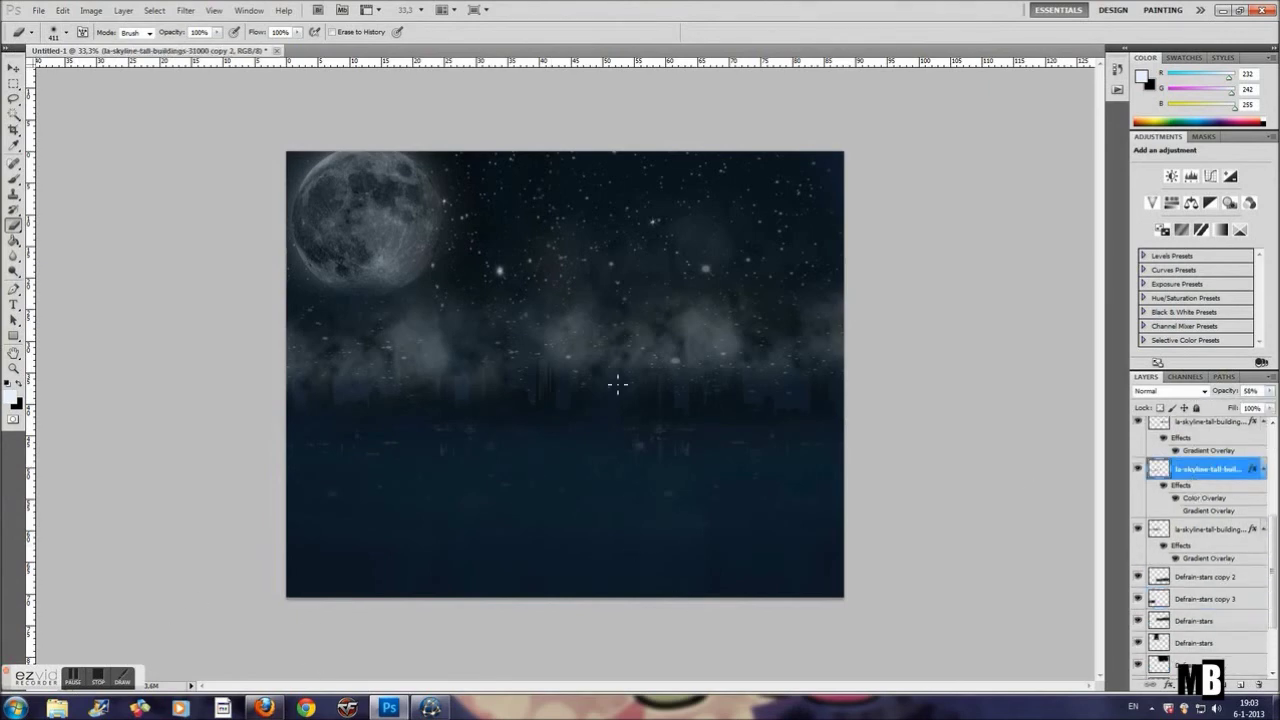
# Place the fog_preview image into the picture.
pyautogui.click(38, 9)
pyautogui.click(100, 277)
pyautogui.scroll(-5, 640, 330)
pyautogui.click(558, 230)
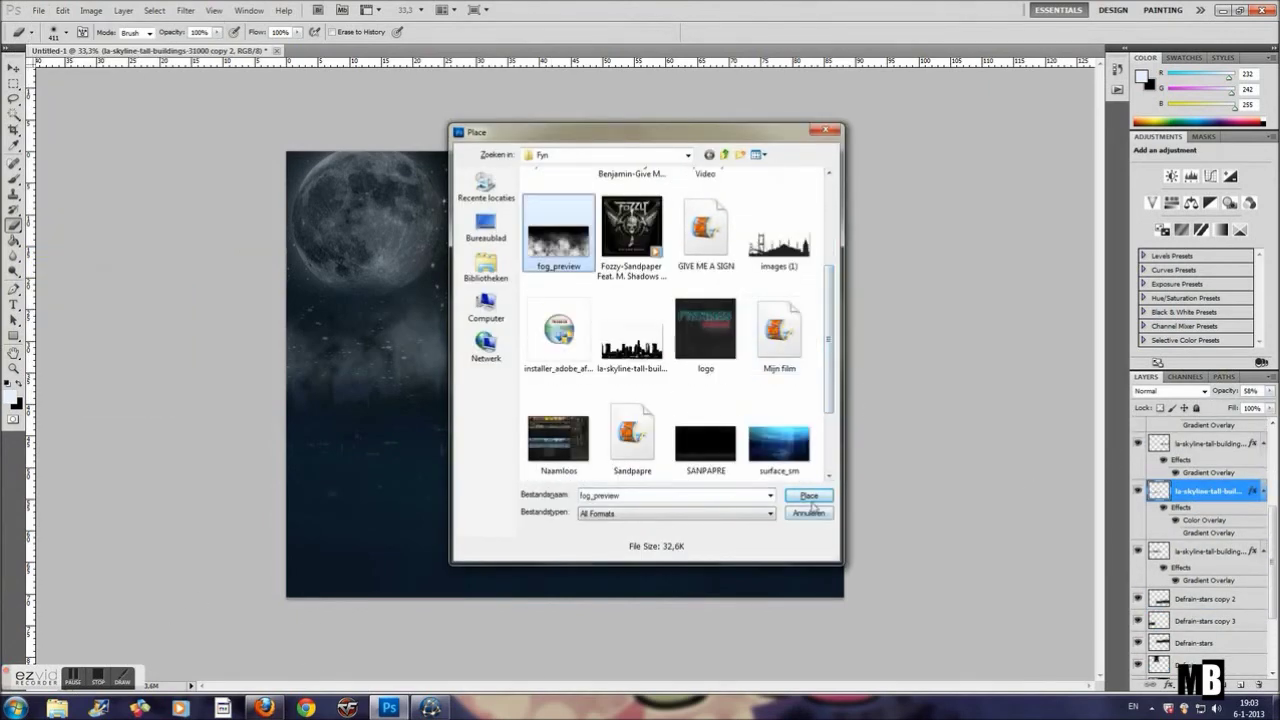
pyautogui.click(809, 496)
# Lower the fog layer to about 4% opacity, commit it and rasterize.
pyautogui.click(1270, 391)
pyautogui.moveTo(1241, 408); pyautogui.dragTo(1207, 410)
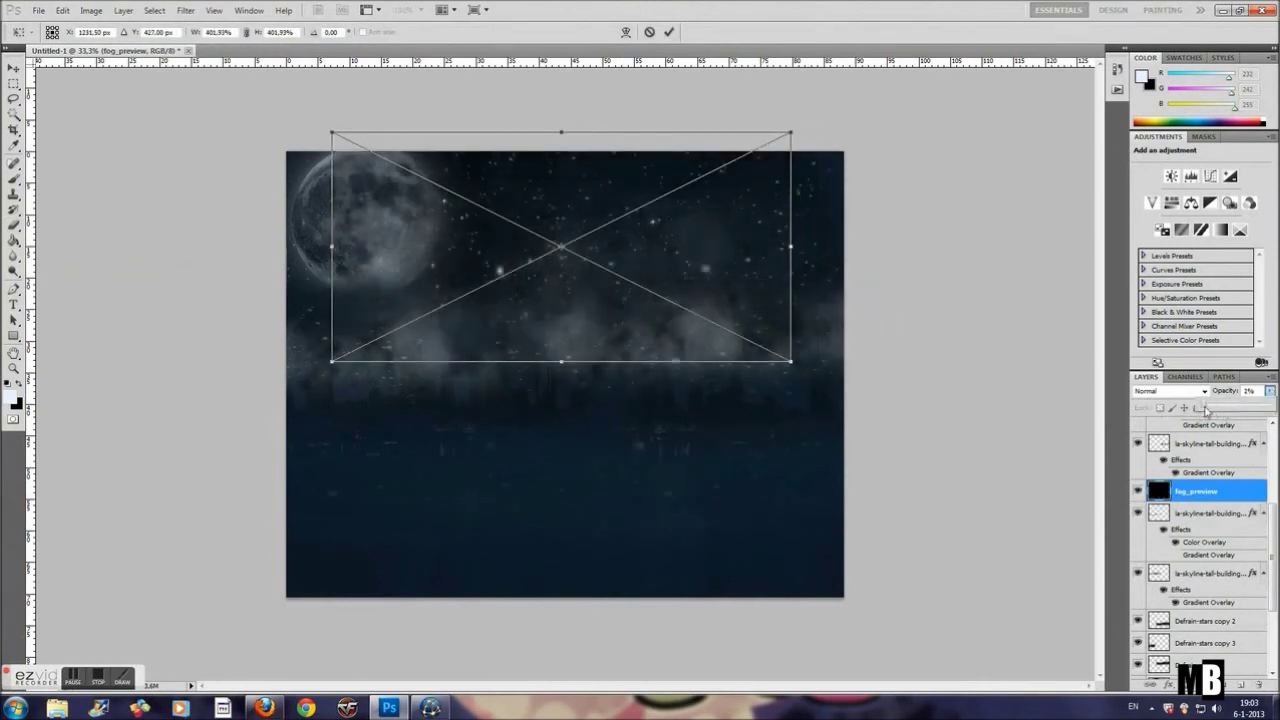
pyautogui.press('e')
pyautogui.click(586, 260)
pyautogui.click(475, 327)
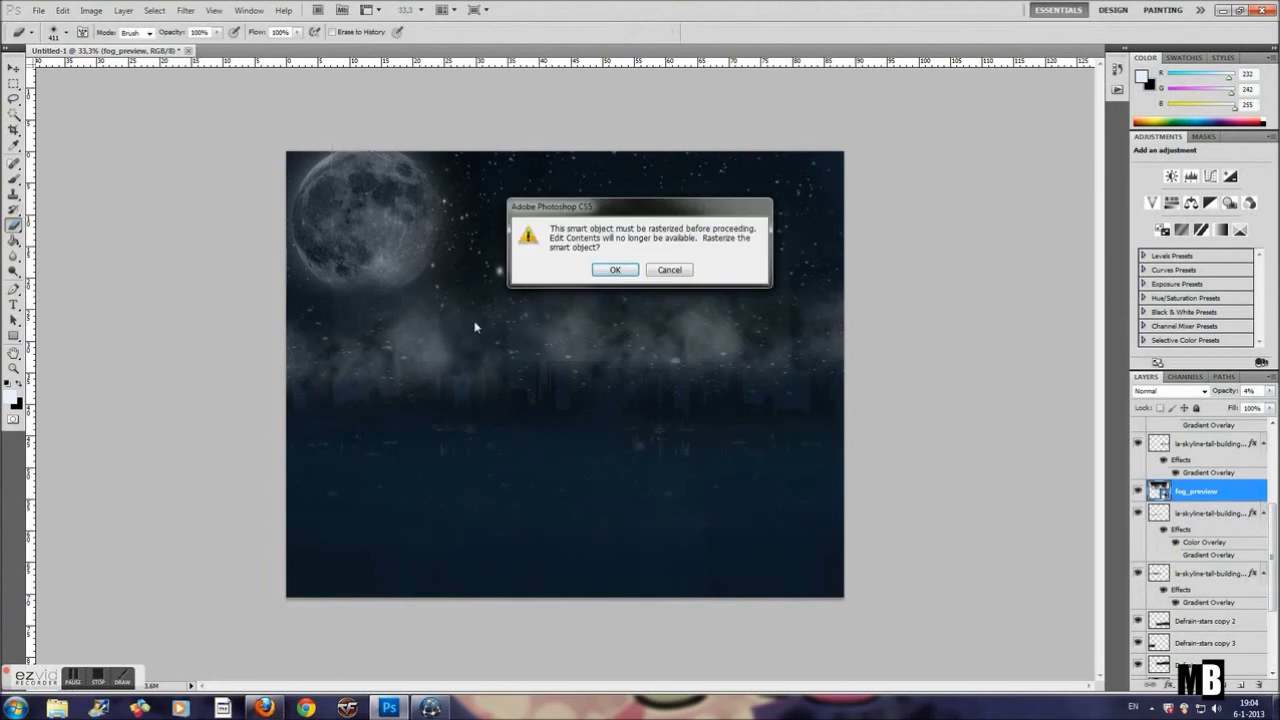
pyautogui.press('Return')
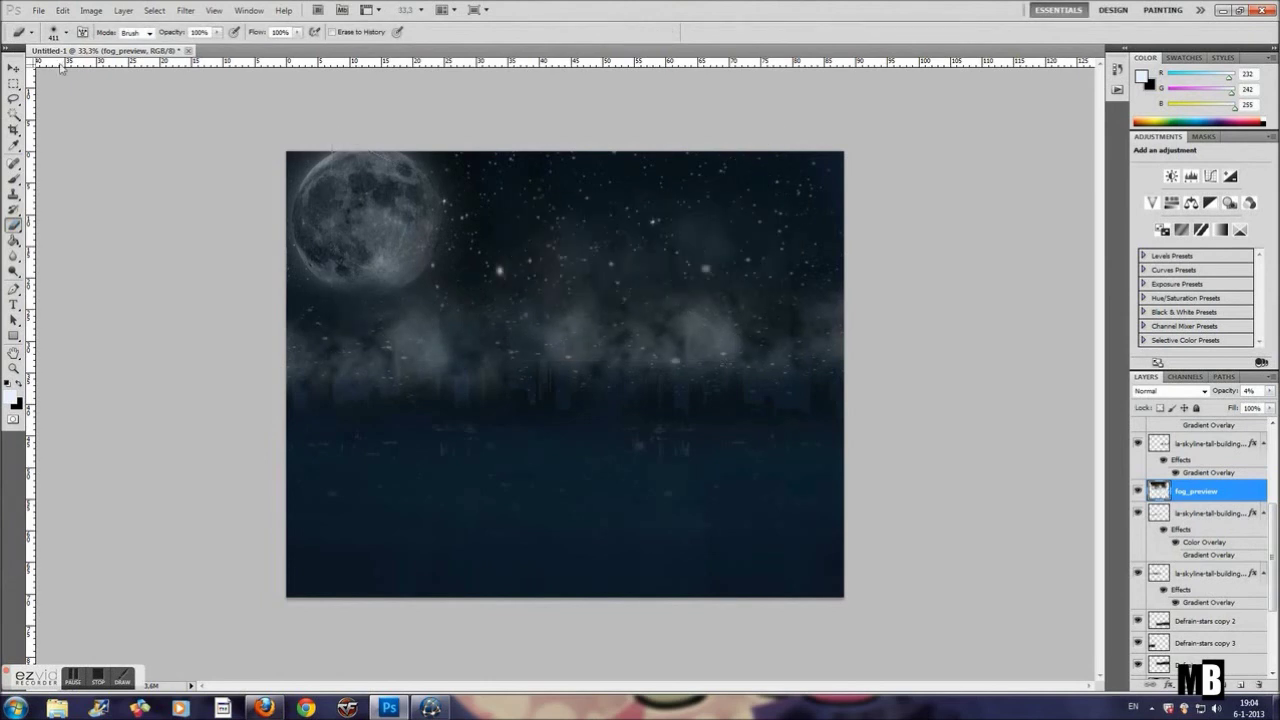
# Duplicate the fog_preview layer as fog_preview copy 4.
pyautogui.press('v')
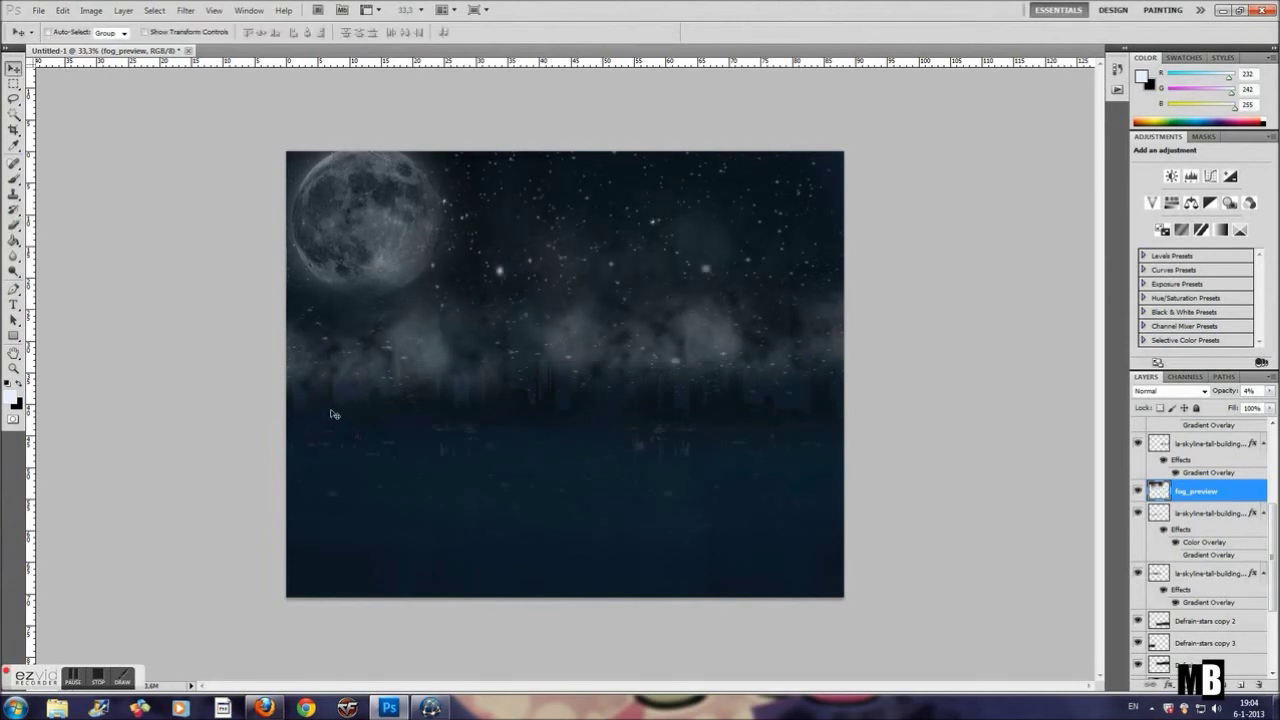
pyautogui.rightClick(1216, 498)
pyautogui.click(1180, 224)
pyautogui.press('Return')
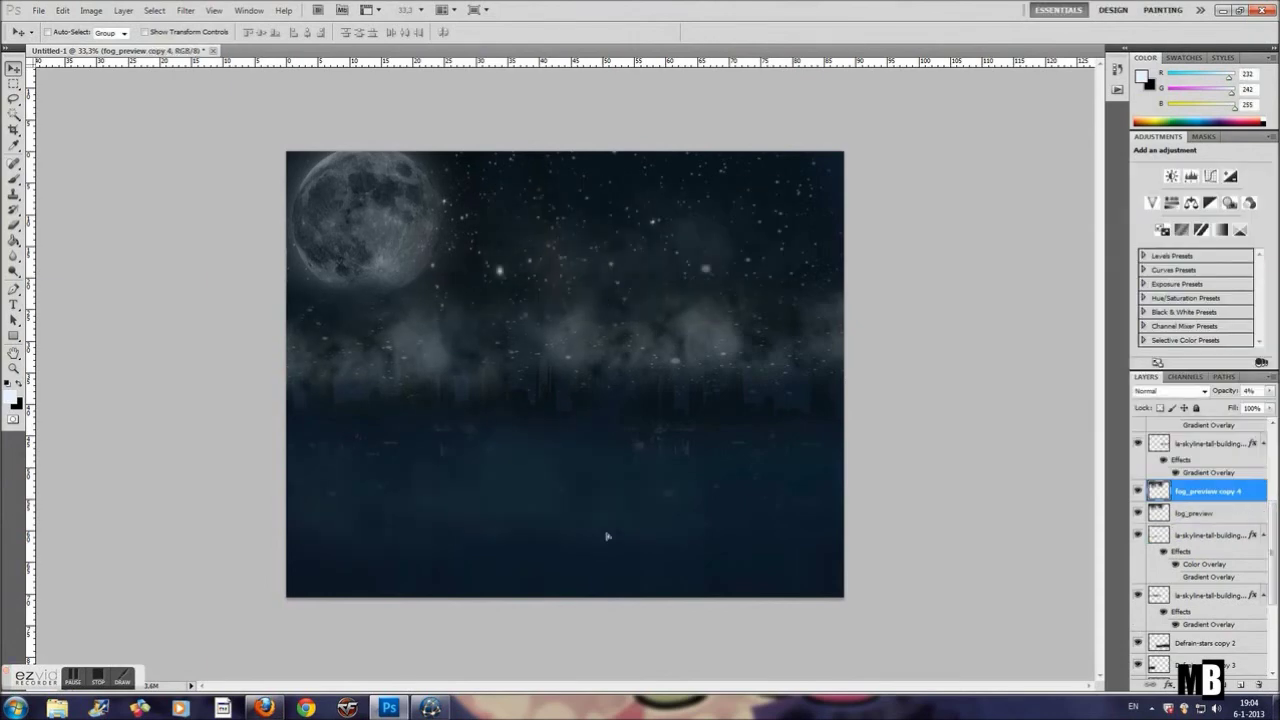